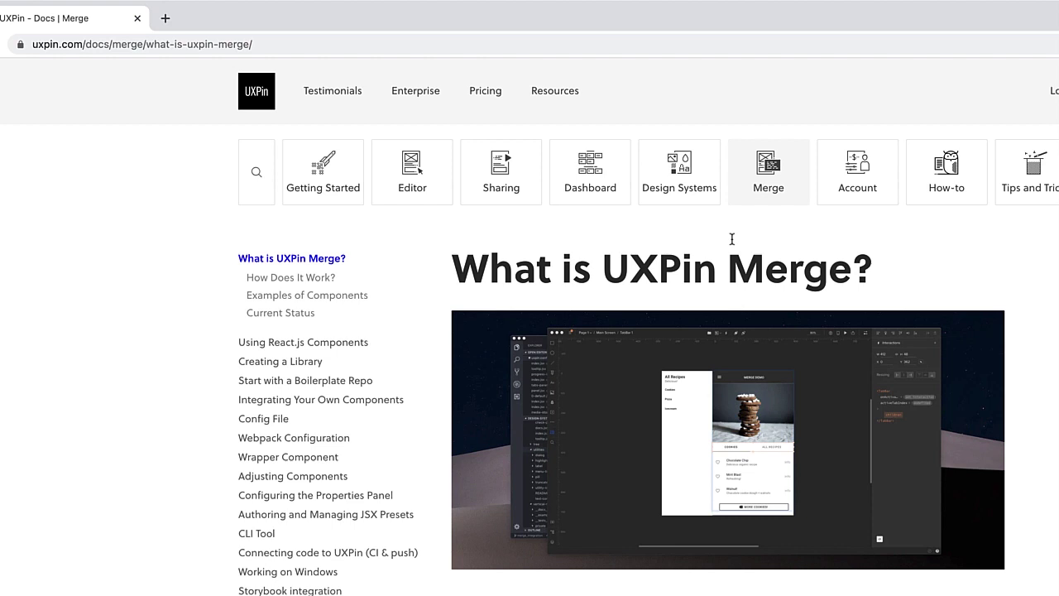
pyautogui.hotkey('ctrl', 'Left')
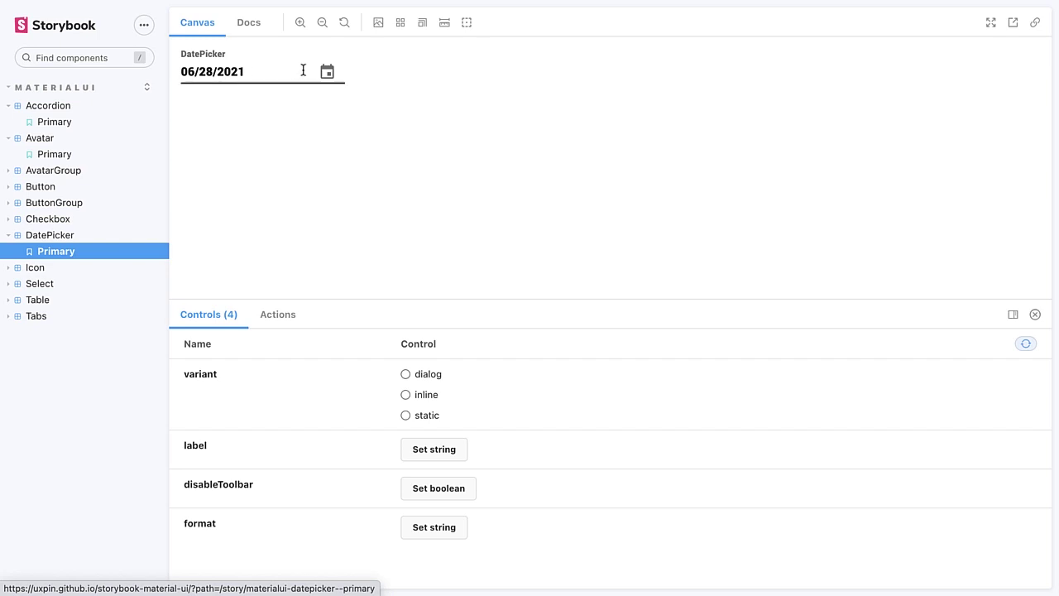
# Step: Preview the date calendar, then select the base Storybook URL and minimize the browser
pyautogui.click(328, 72)
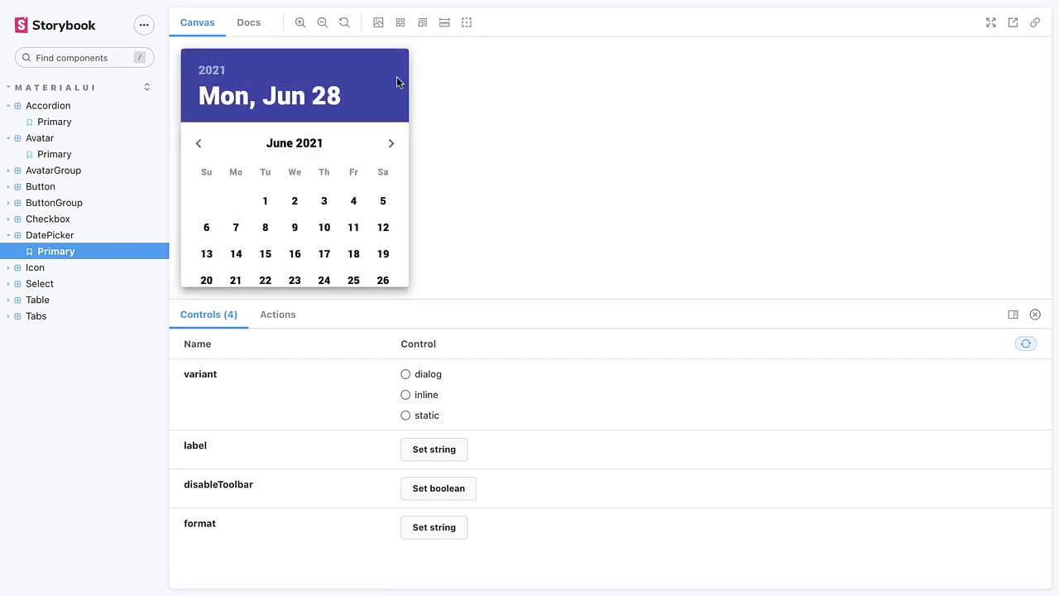
pyautogui.click(460, 108)
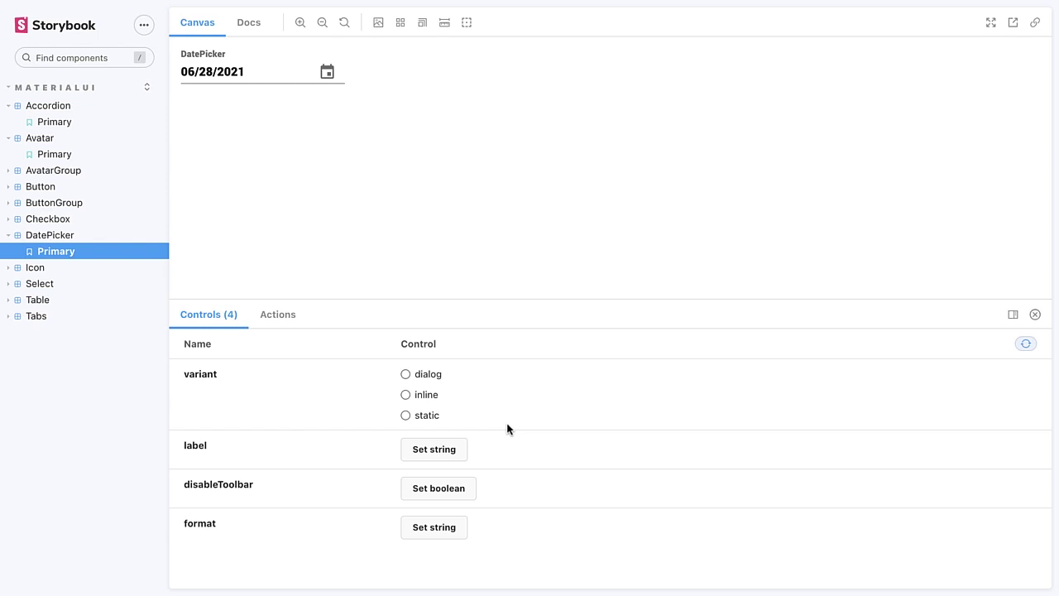
pyautogui.moveTo(290, 4)
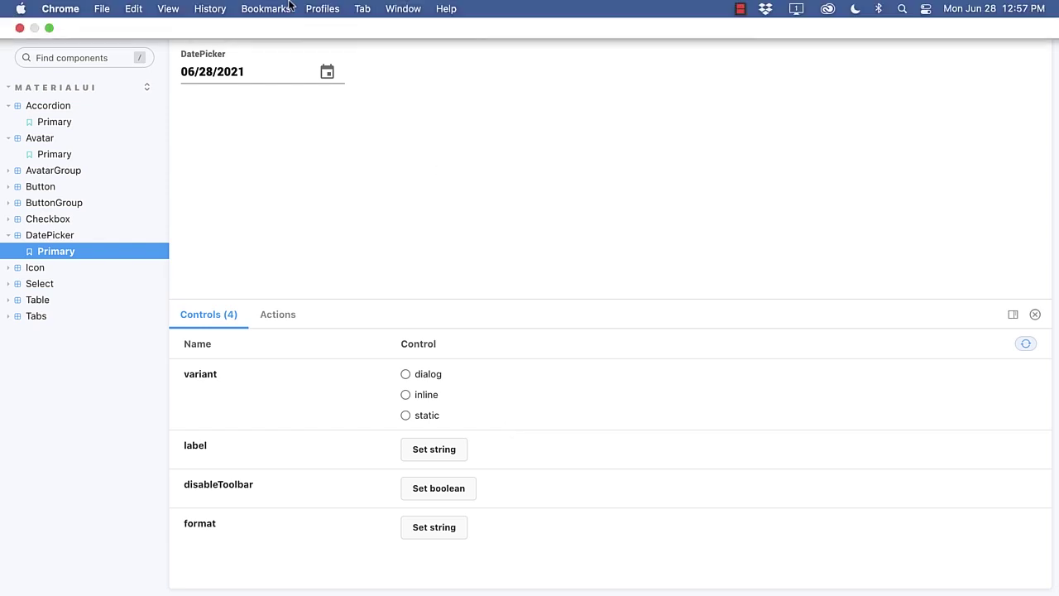
pyautogui.click(49, 28)
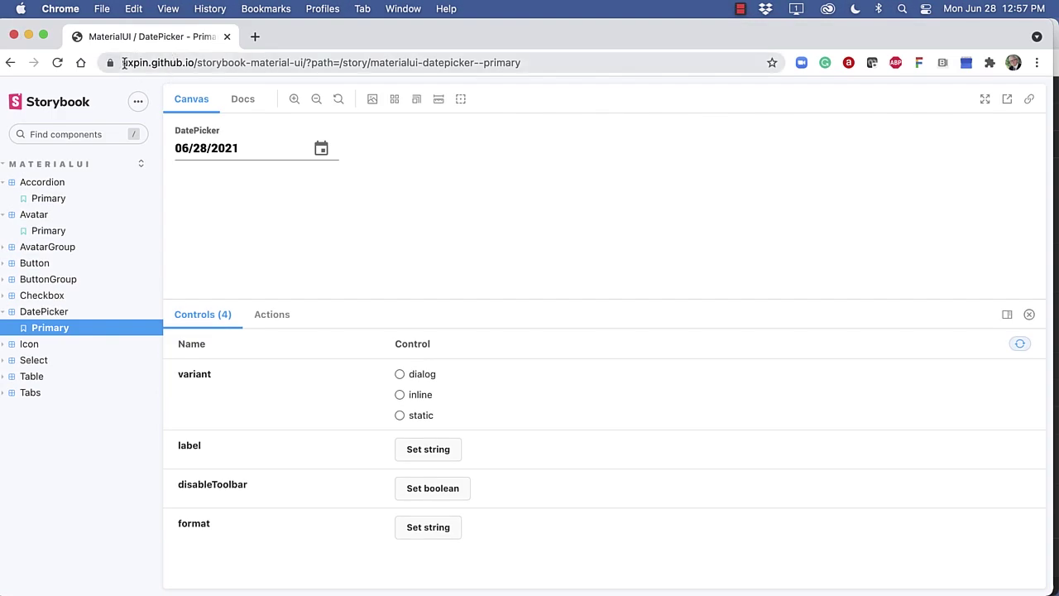
pyautogui.moveTo(122, 63); pyautogui.dragTo(305, 69)
pyautogui.hotkey('ctrl', 'c')
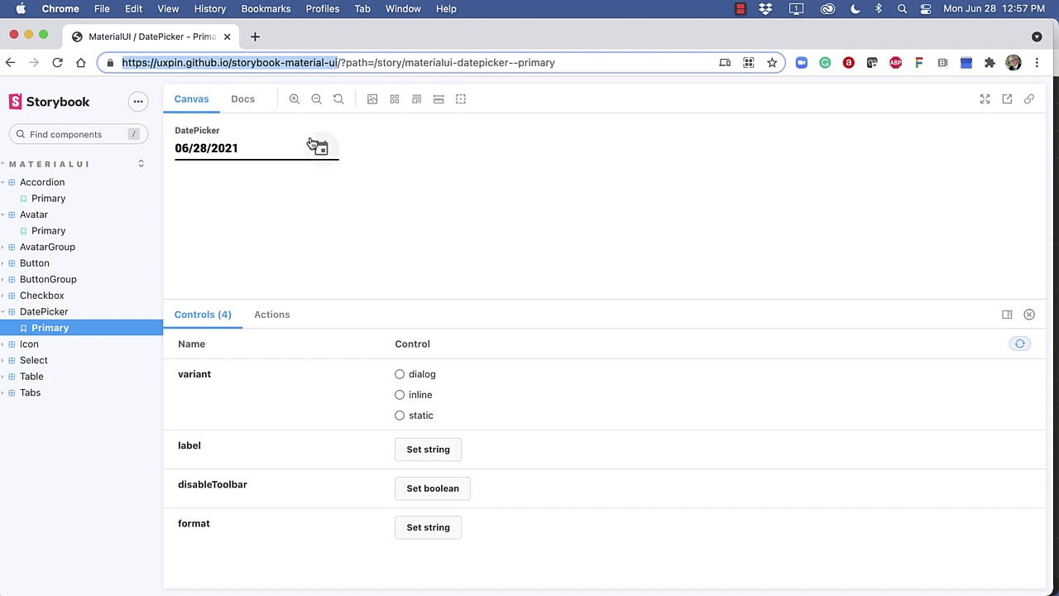
pyautogui.click(29, 34)
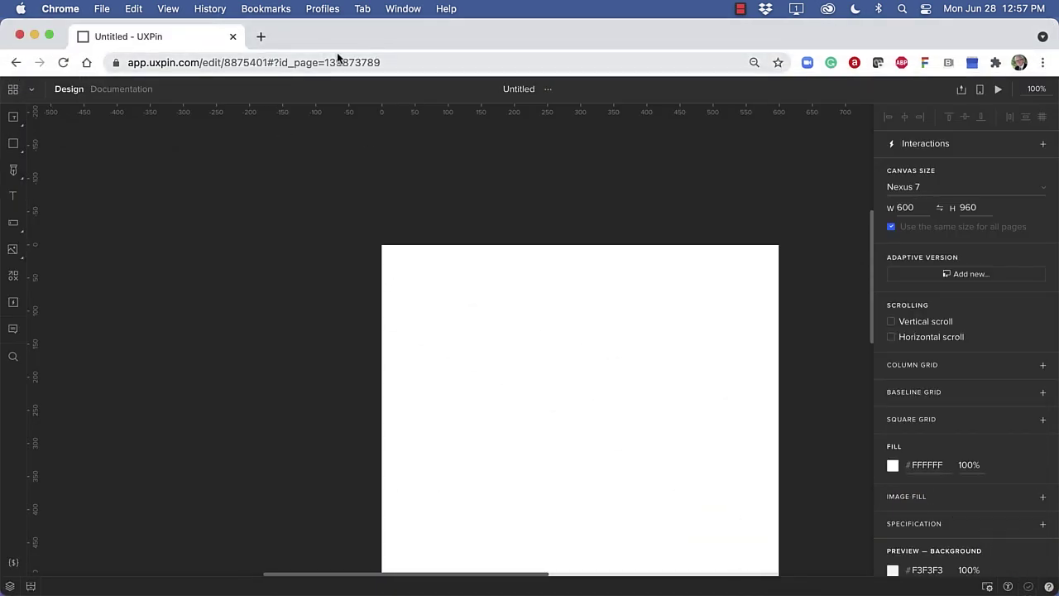
# Step: Make UXPin full screen and choose New library from the Design System Libraries list
pyautogui.click(49, 35)
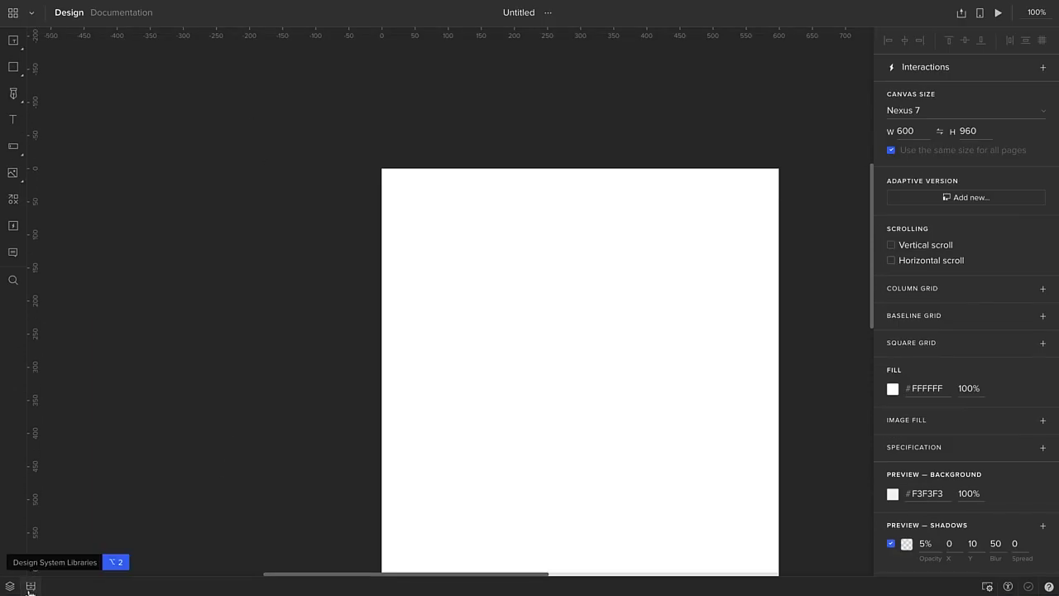
pyautogui.click(33, 588)
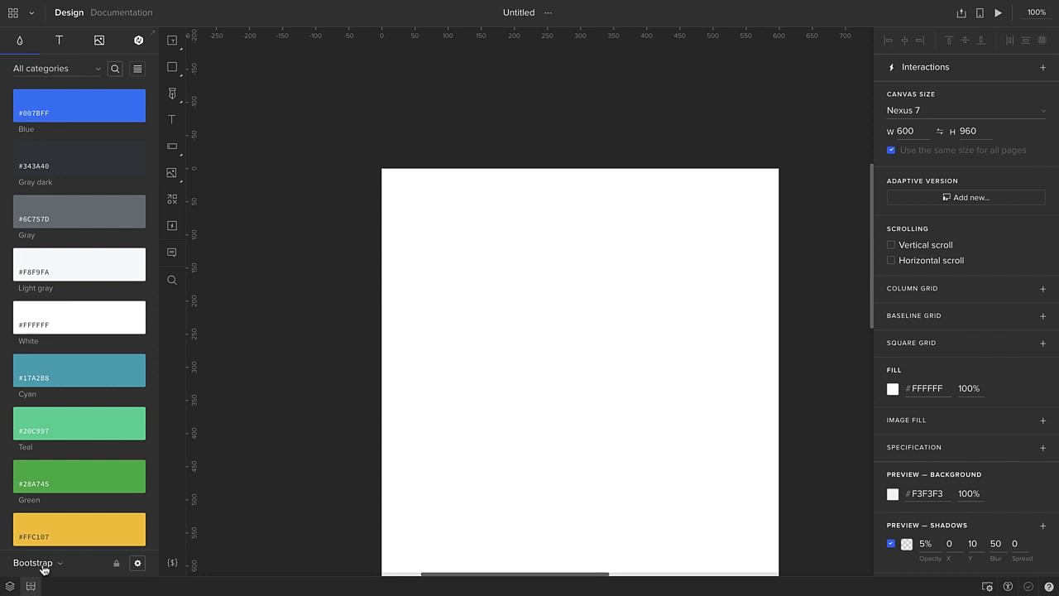
pyautogui.click(58, 566)
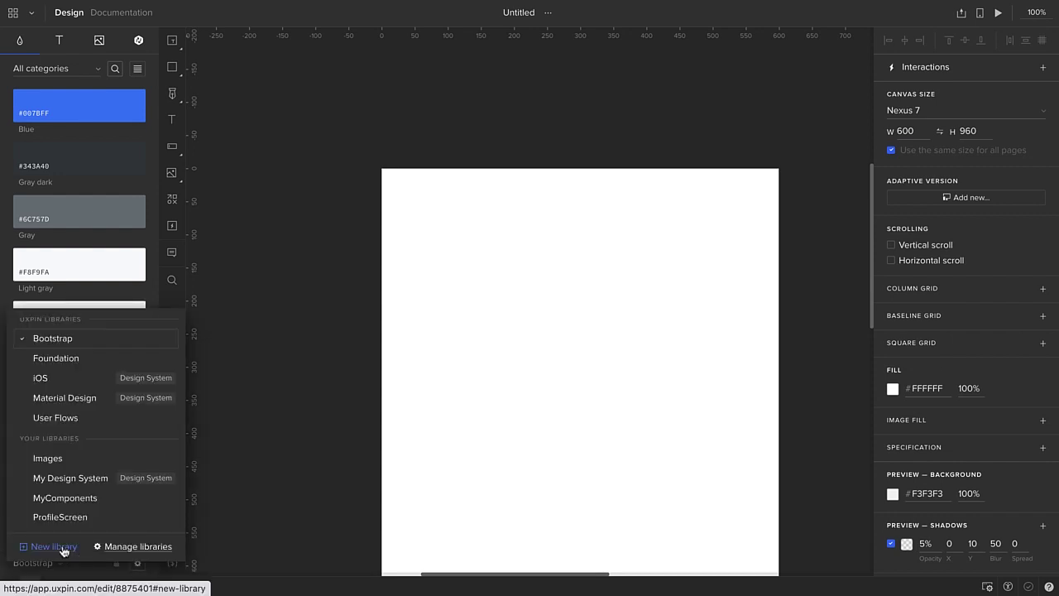
pyautogui.click(64, 550)
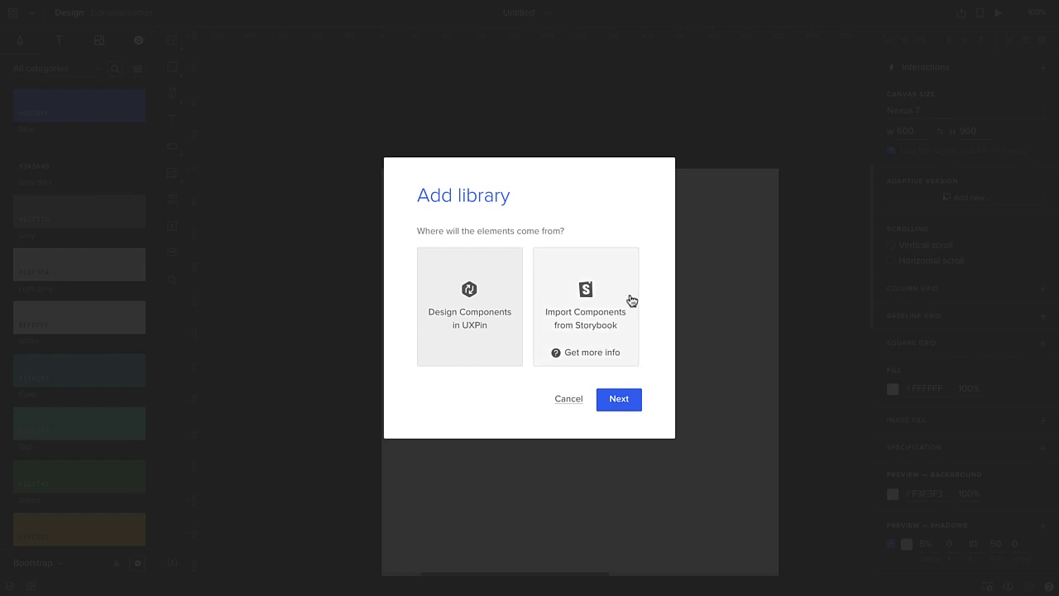
pyautogui.click(596, 326)
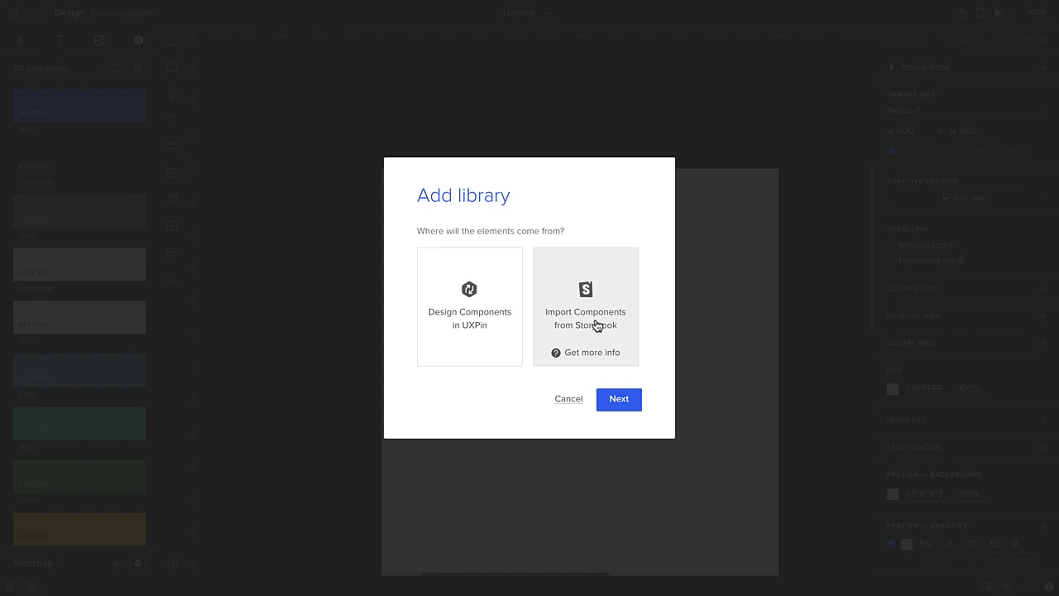
pyautogui.click(621, 402)
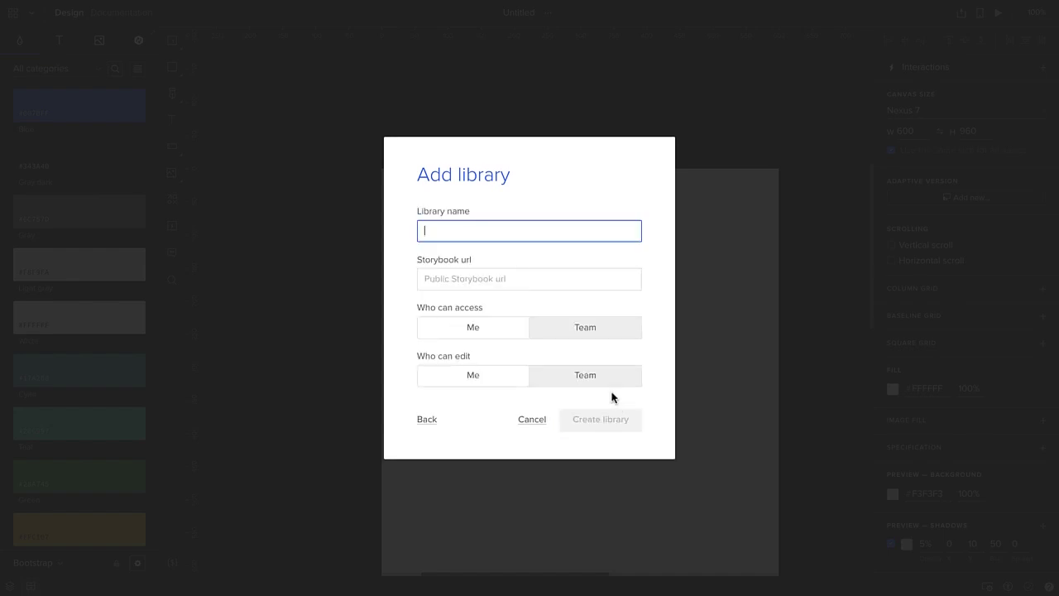
pyautogui.write('Mate')
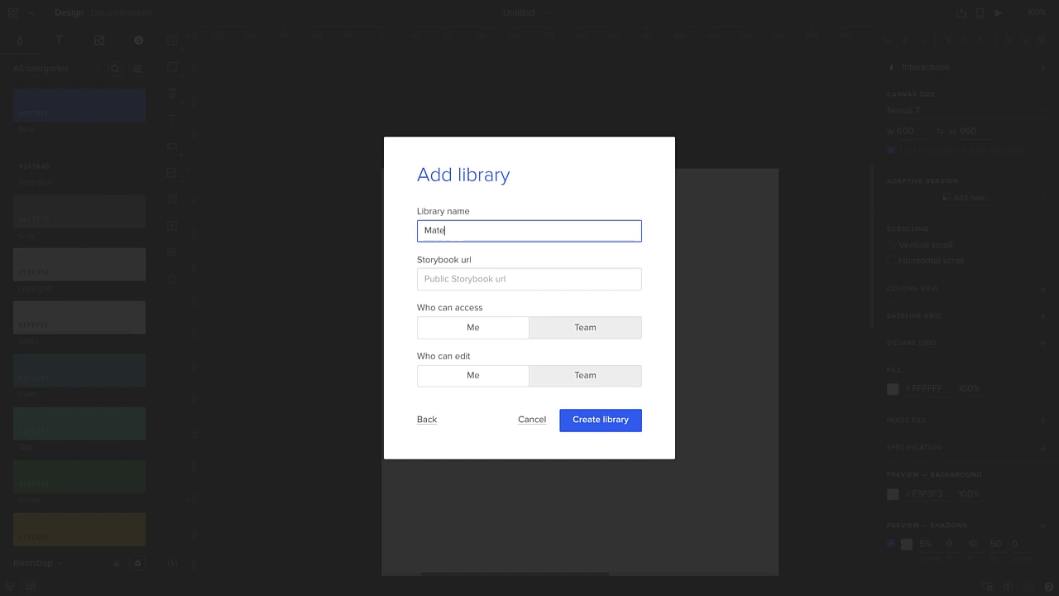
pyautogui.write('rial UI')
pyautogui.click(449, 277)
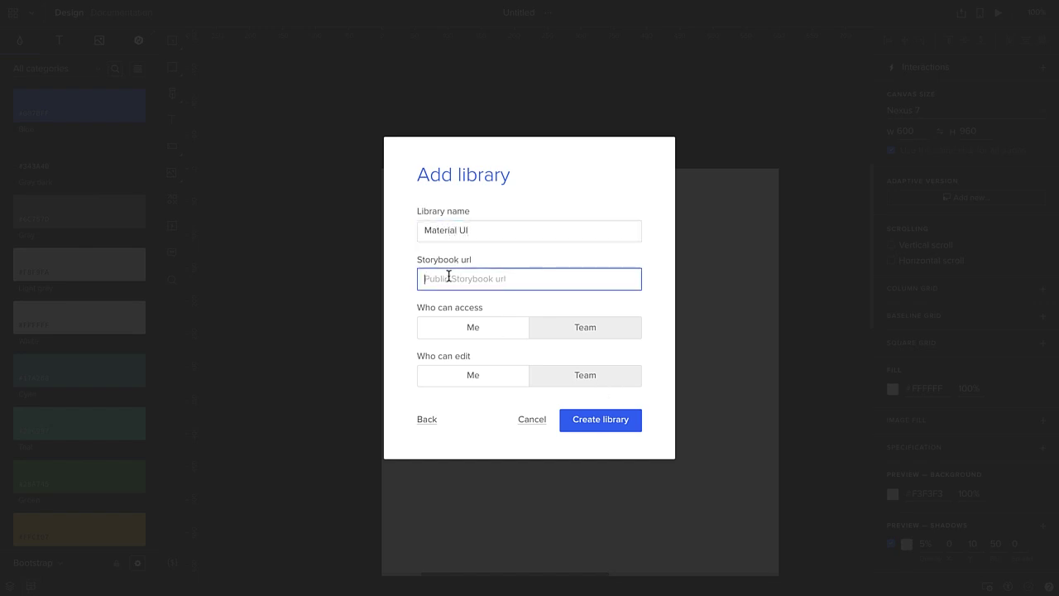
pyautogui.hotkey('ctrl', 'v')
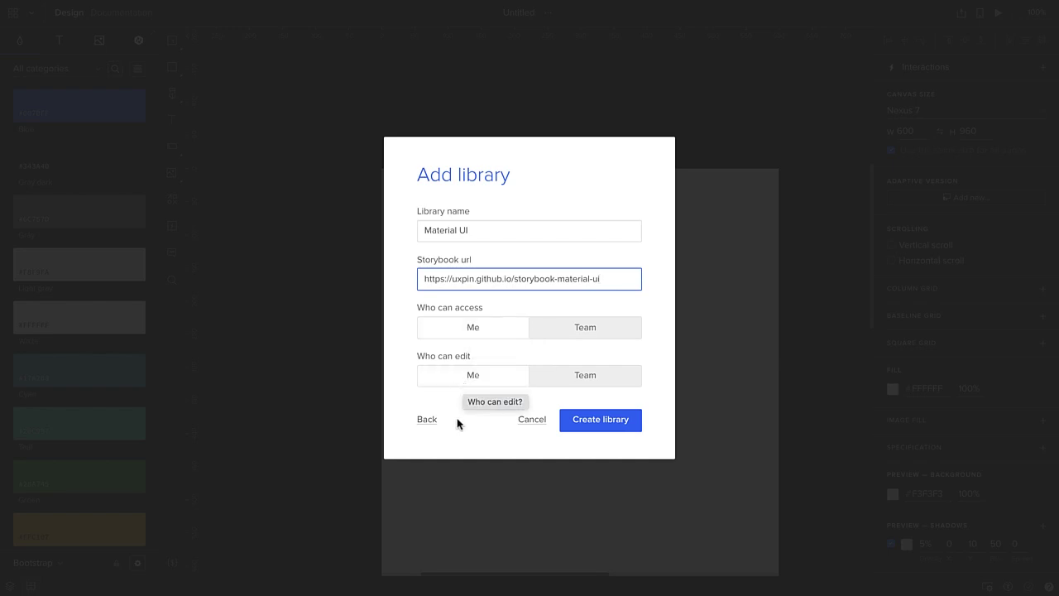
pyautogui.click(595, 427)
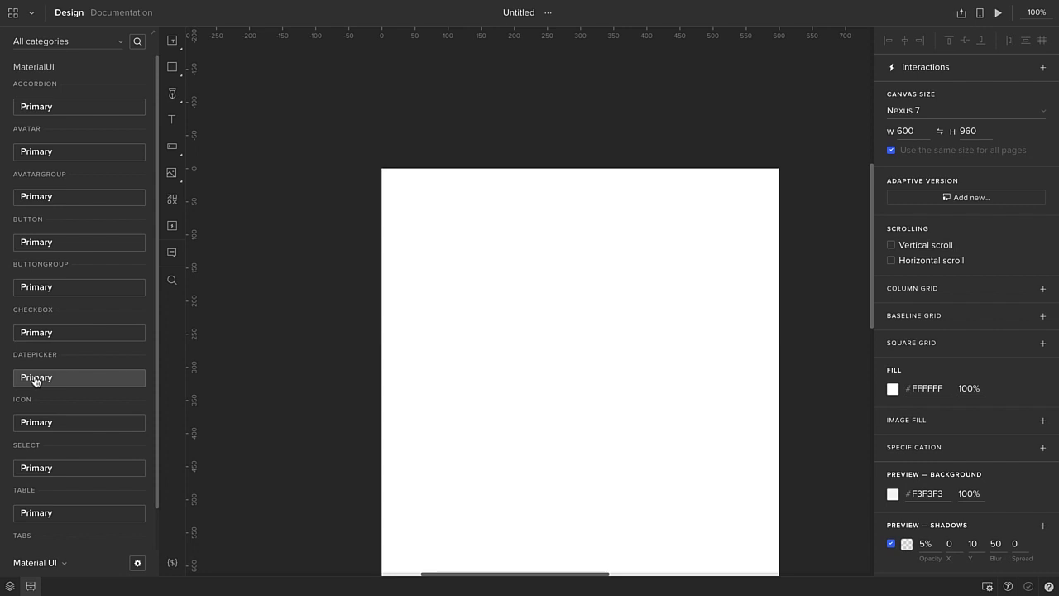
# Step: Insert a DatePicker at the artboard's top-left and resize it to 328 × 283
pyautogui.click(36, 379)
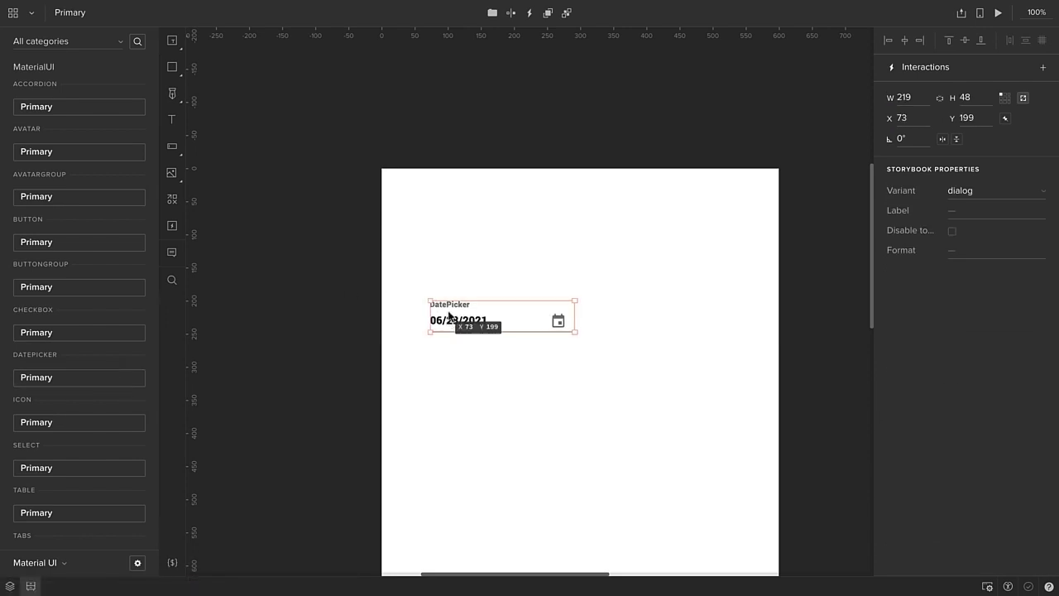
pyautogui.moveTo(443, 317); pyautogui.dragTo(479, 385)
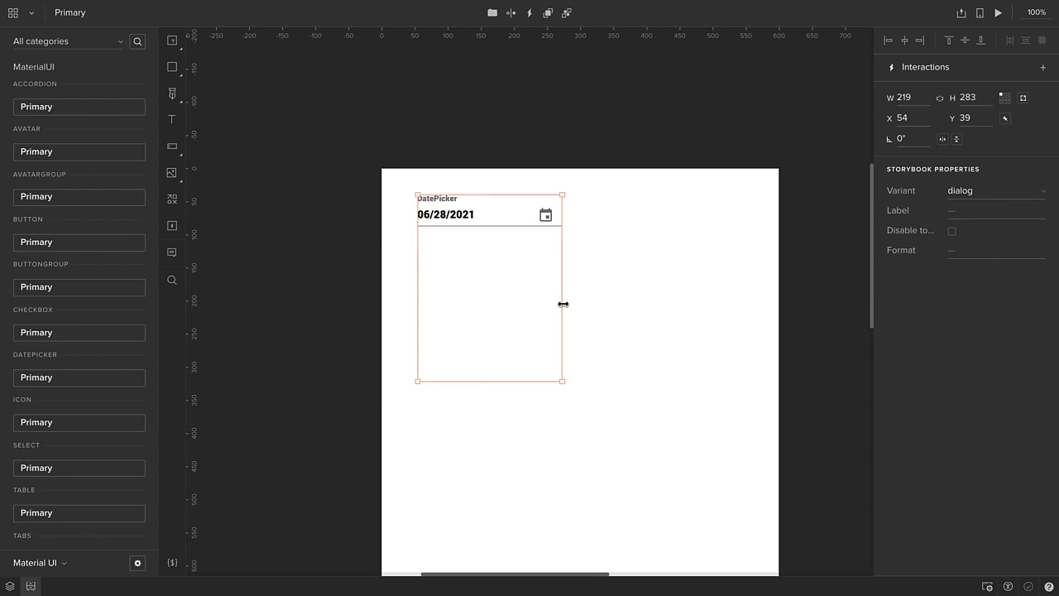
pyautogui.moveTo(563, 305); pyautogui.dragTo(635, 305)
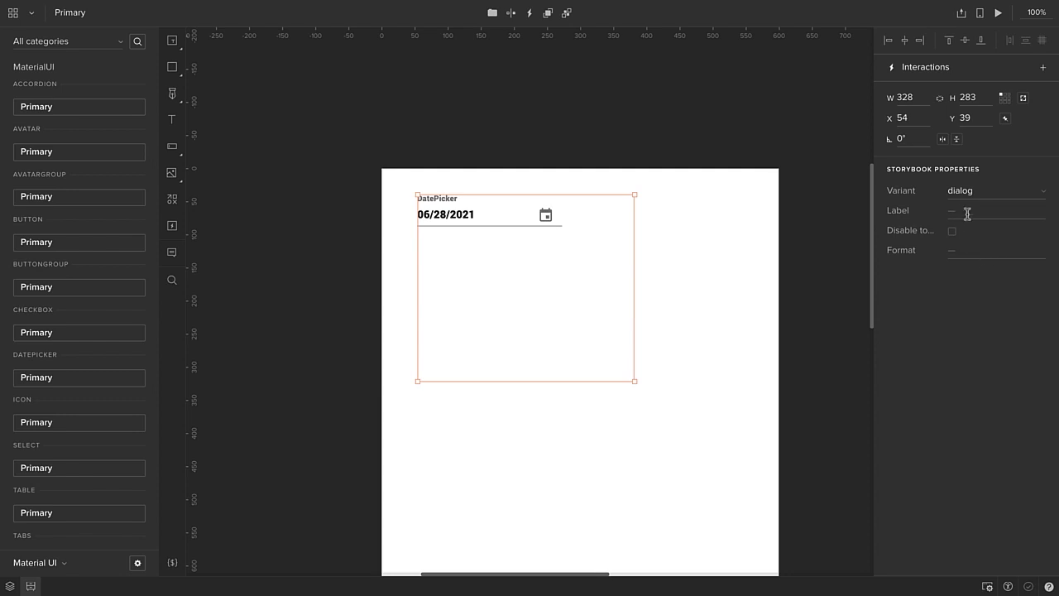
# Step: Try the inline and static DatePicker variants, then return to the dialog variant
pyautogui.click(1039, 196)
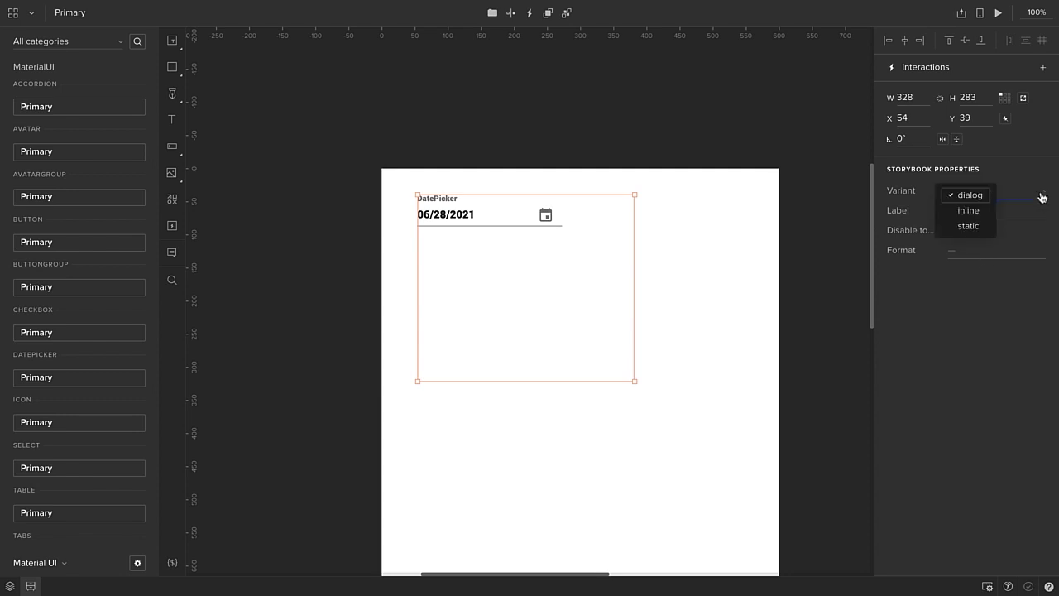
pyautogui.click(972, 211)
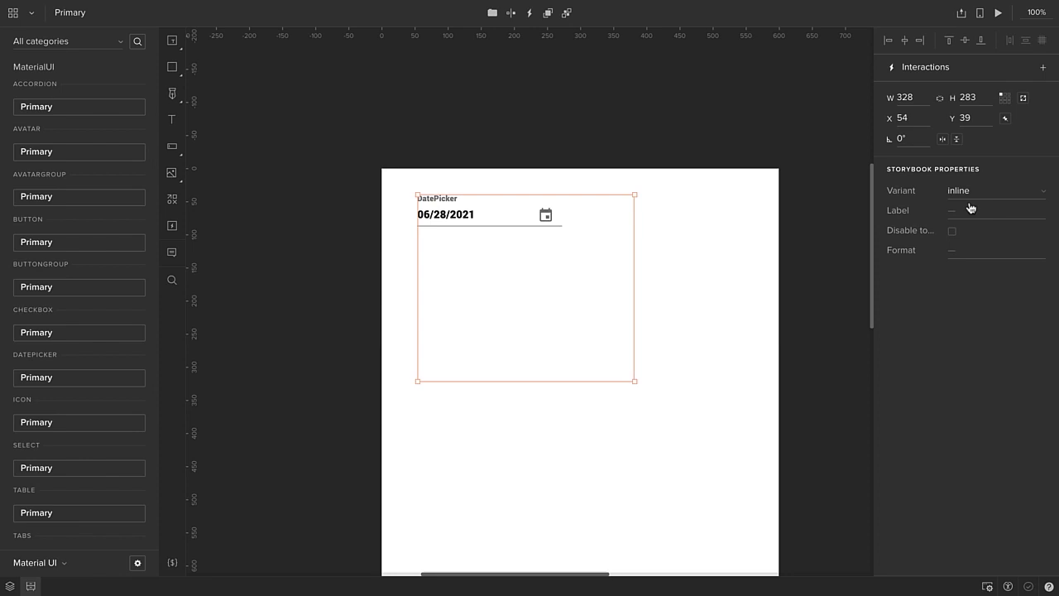
pyautogui.click(970, 196)
pyautogui.click(973, 227)
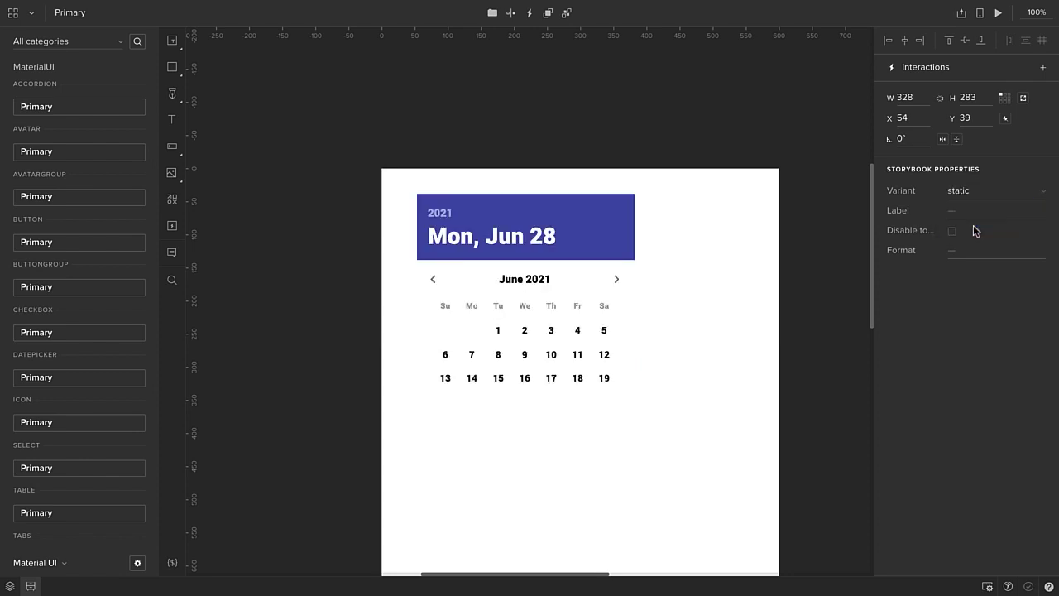
pyautogui.click(1037, 198)
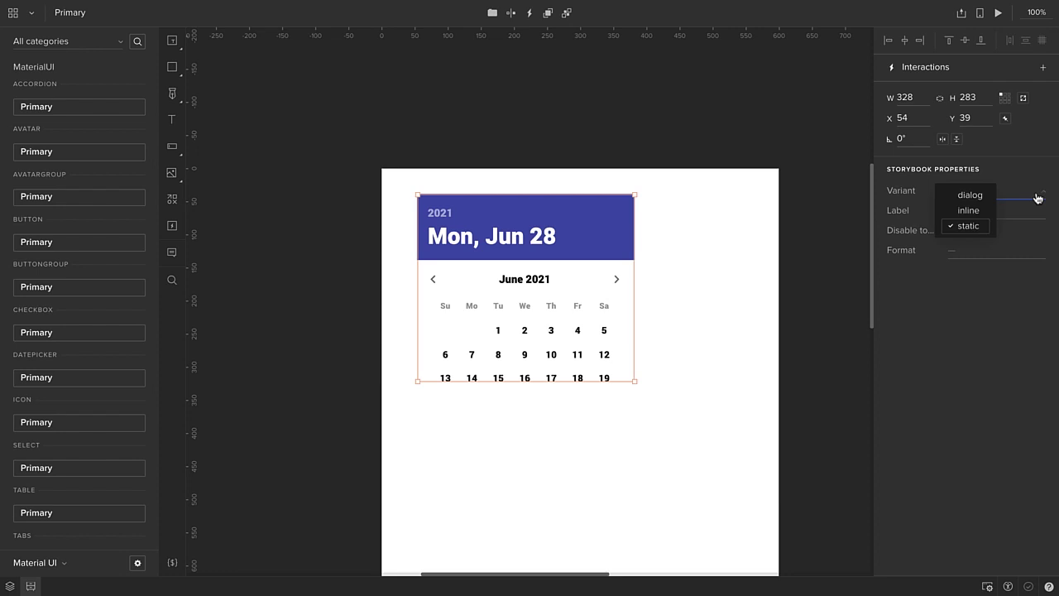
pyautogui.click(968, 198)
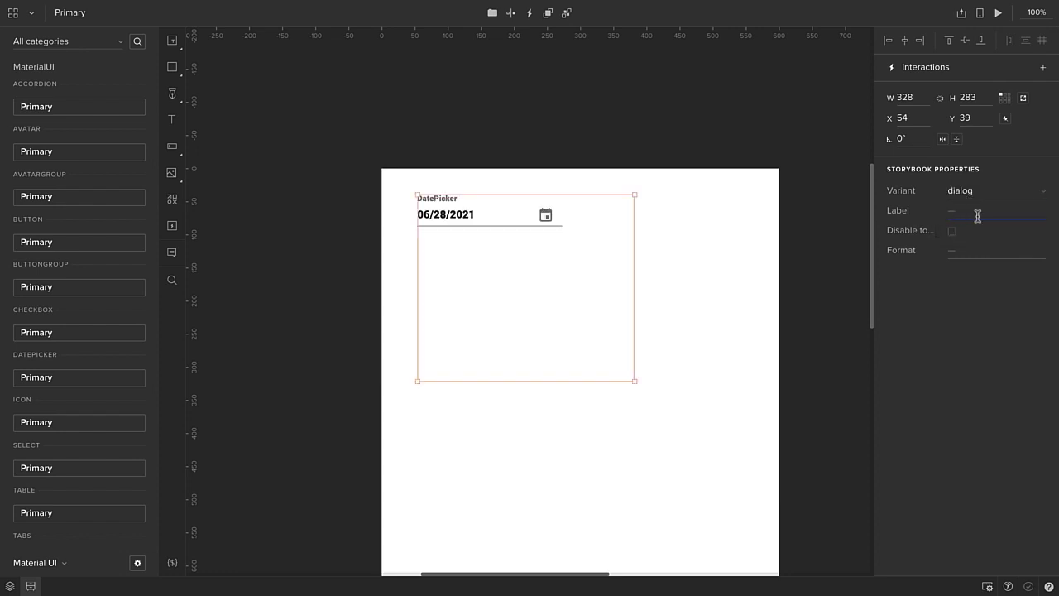
# Step: Set the DatePicker label to 'Choose A Date'
pyautogui.click(975, 215)
pyautogui.write('Ch')
pyautogui.moveTo(993, 210); pyautogui.dragTo(999, 210)
pyautogui.write('D')
# Step: Preview the DatePicker's calendar, paging to July 2021 and back to June
pyautogui.click(735, 212)
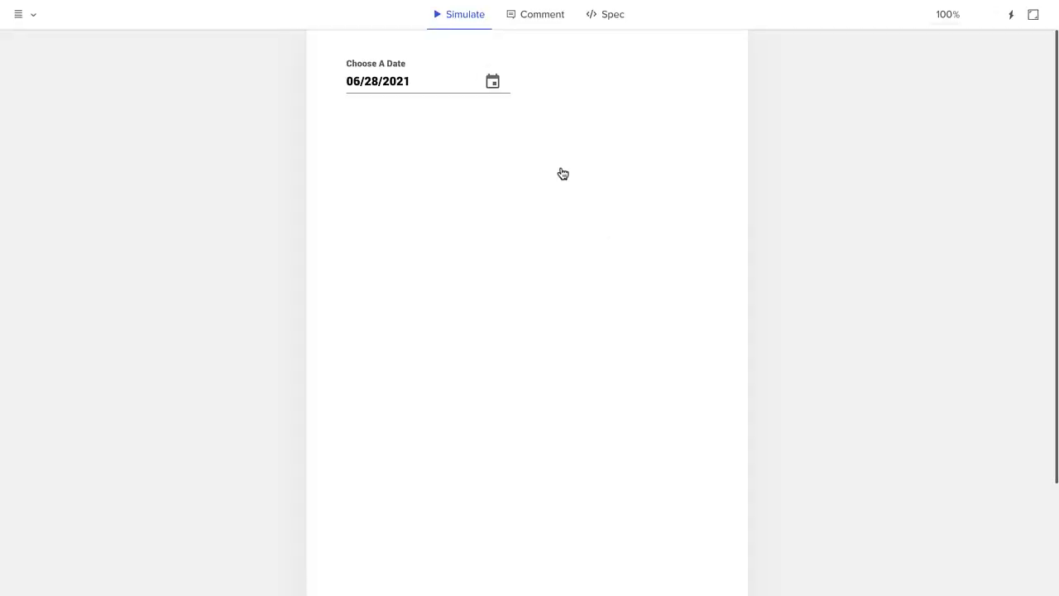
pyautogui.click(495, 82)
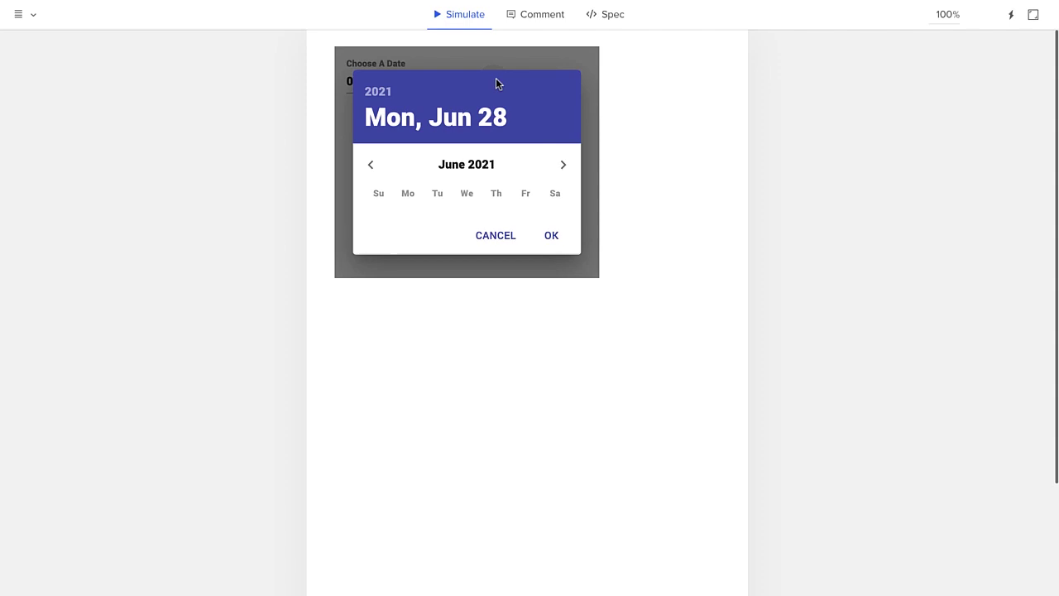
pyautogui.click(562, 169)
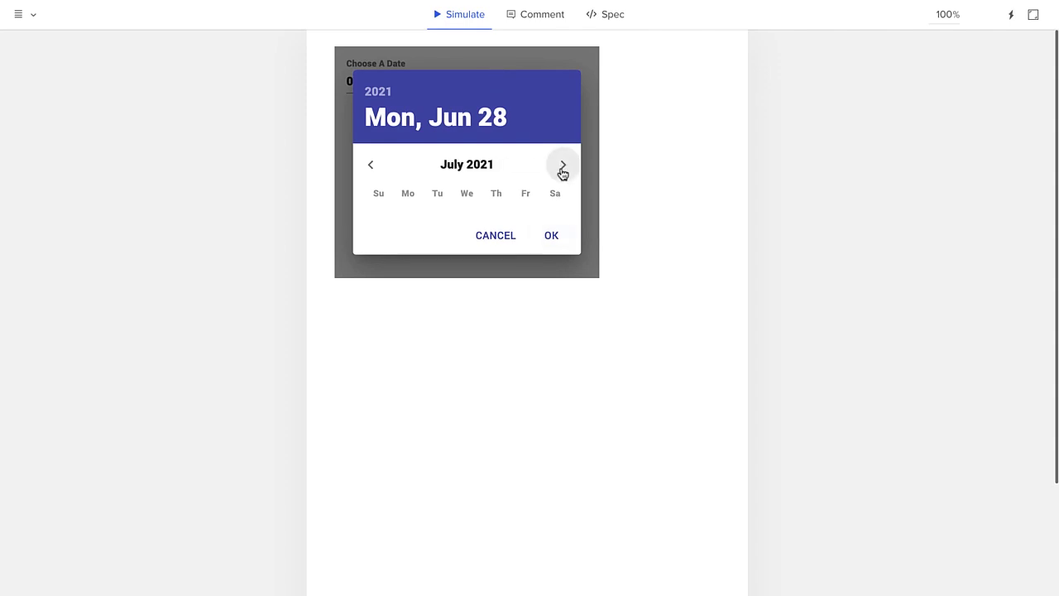
pyautogui.click(372, 166)
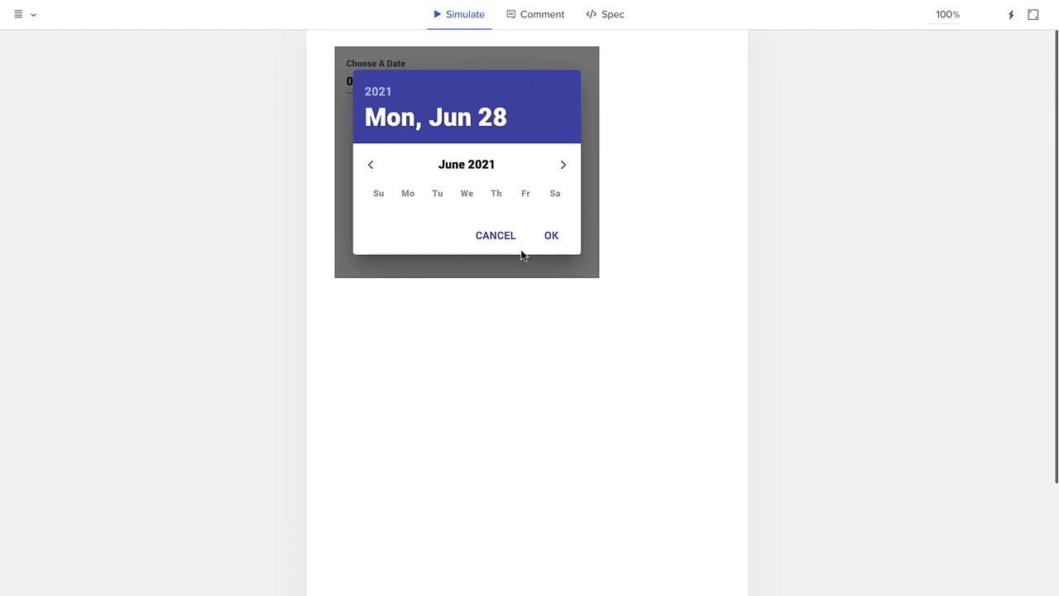
pyautogui.click(499, 238)
# Step: Exit Chrome full screen and return to the 'Untitled - UXPin' editor tab
pyautogui.moveTo(863, 30)
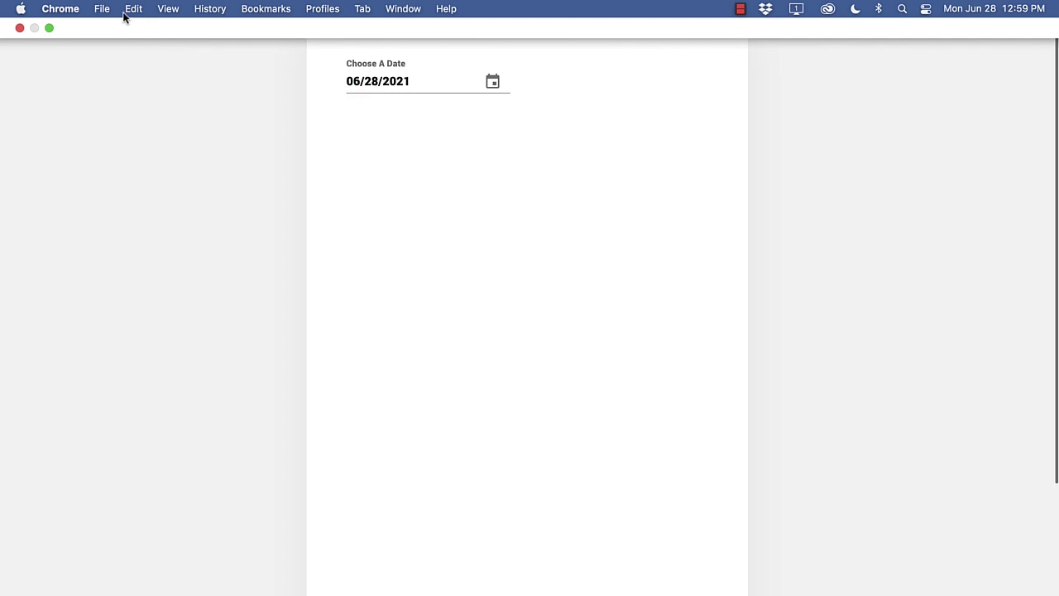
pyautogui.click(50, 28)
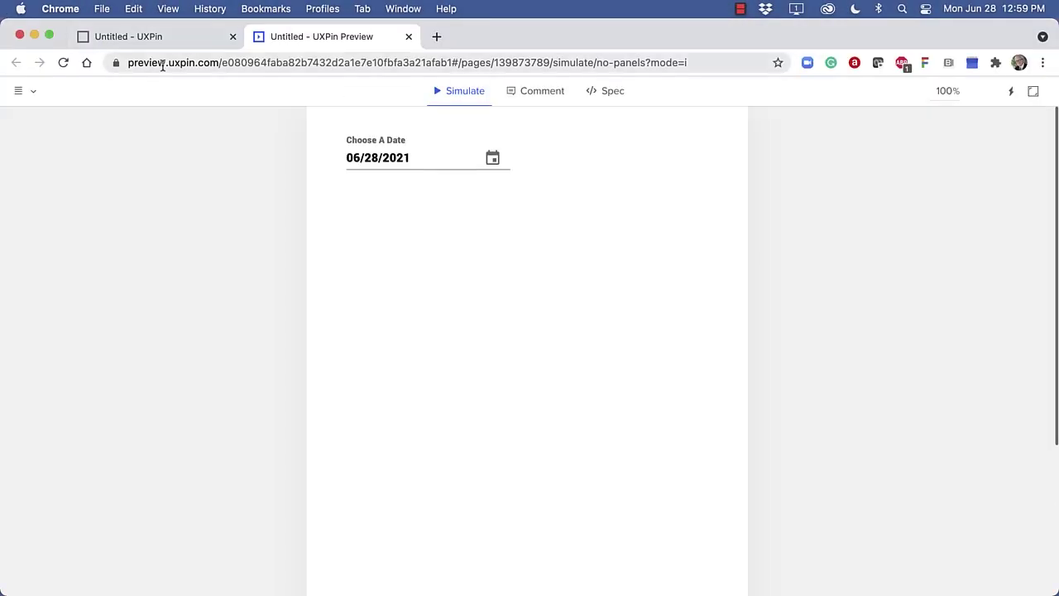
pyautogui.click(157, 37)
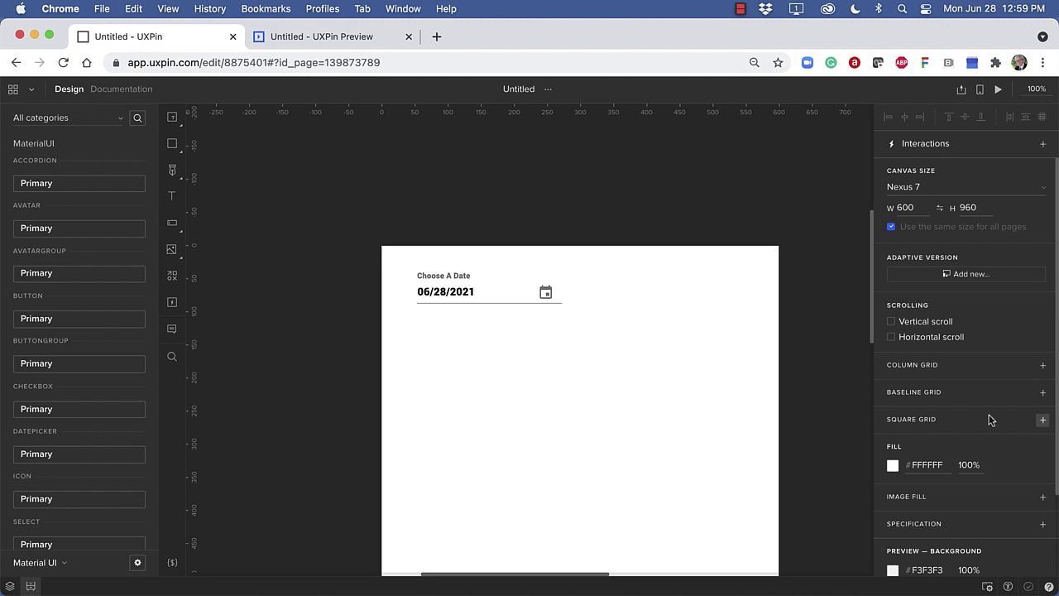
# Step: Switch the DatePicker to the inline variant and open its calendar in the prototype preview
pyautogui.click(449, 295)
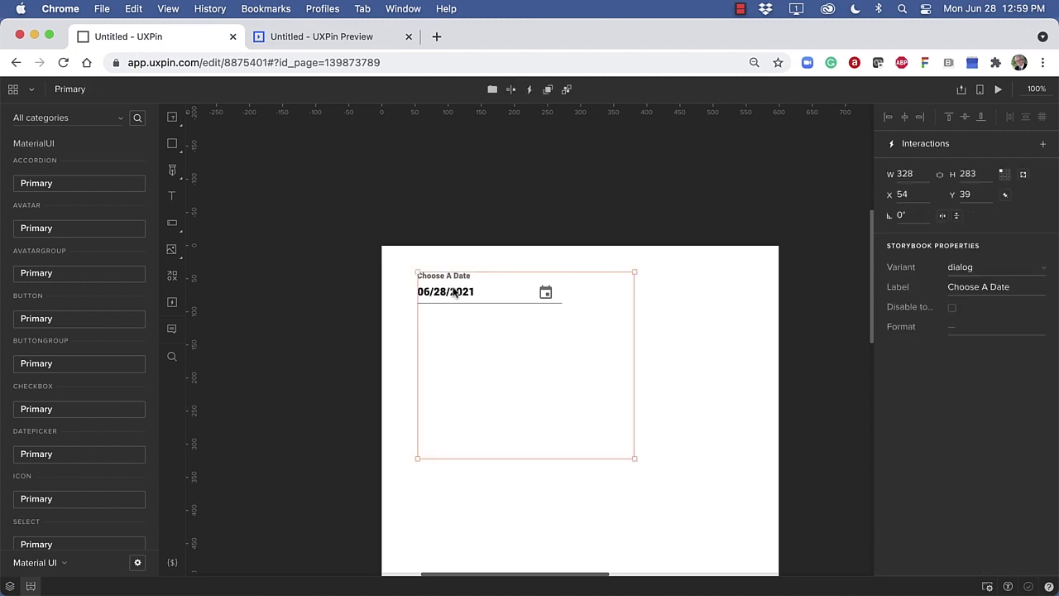
pyautogui.click(1042, 273)
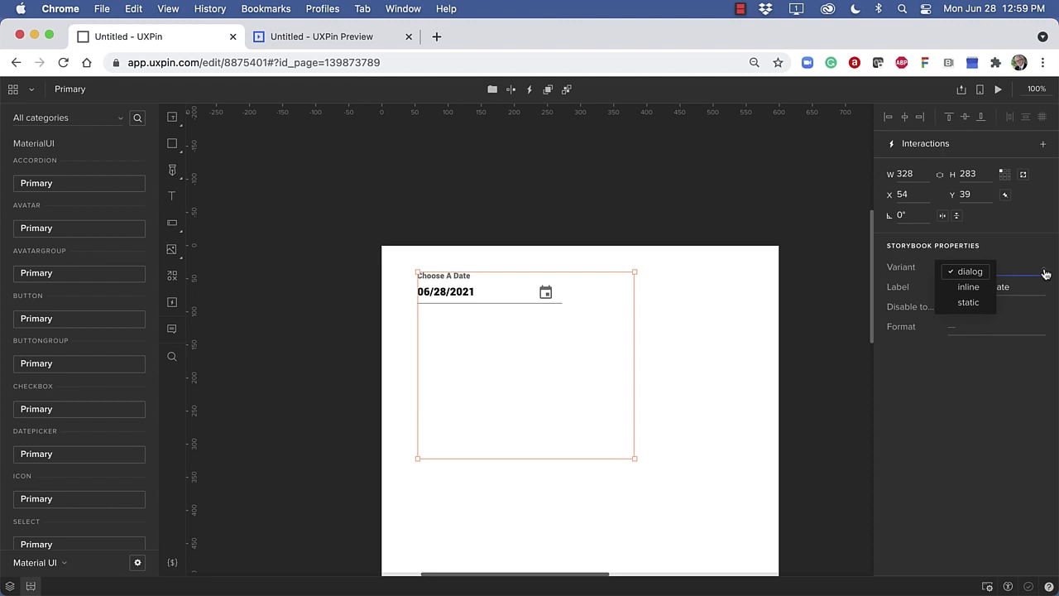
pyautogui.click(966, 288)
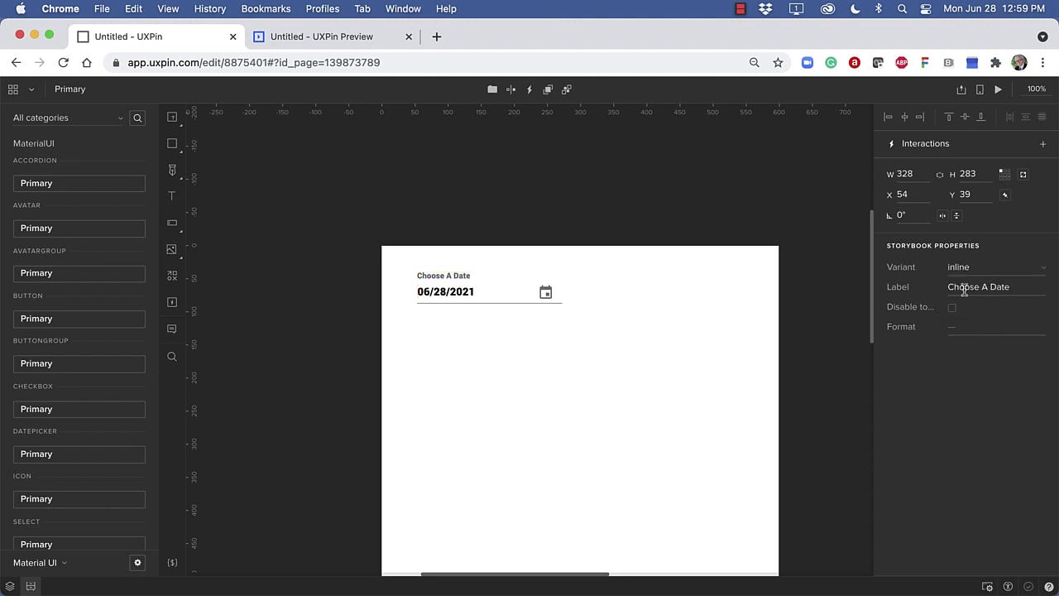
pyautogui.click(998, 90)
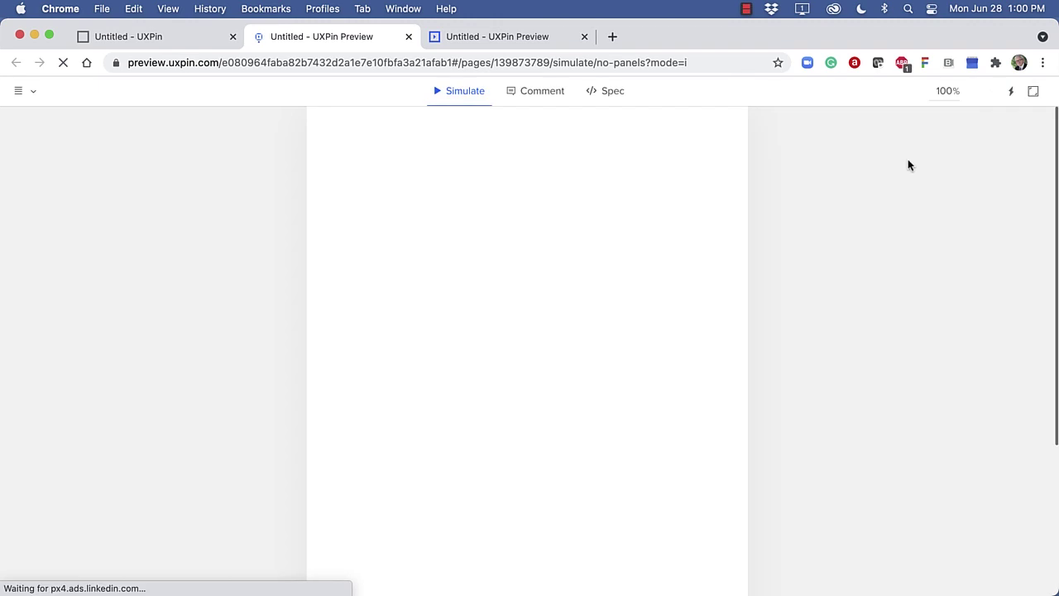
pyautogui.click(492, 160)
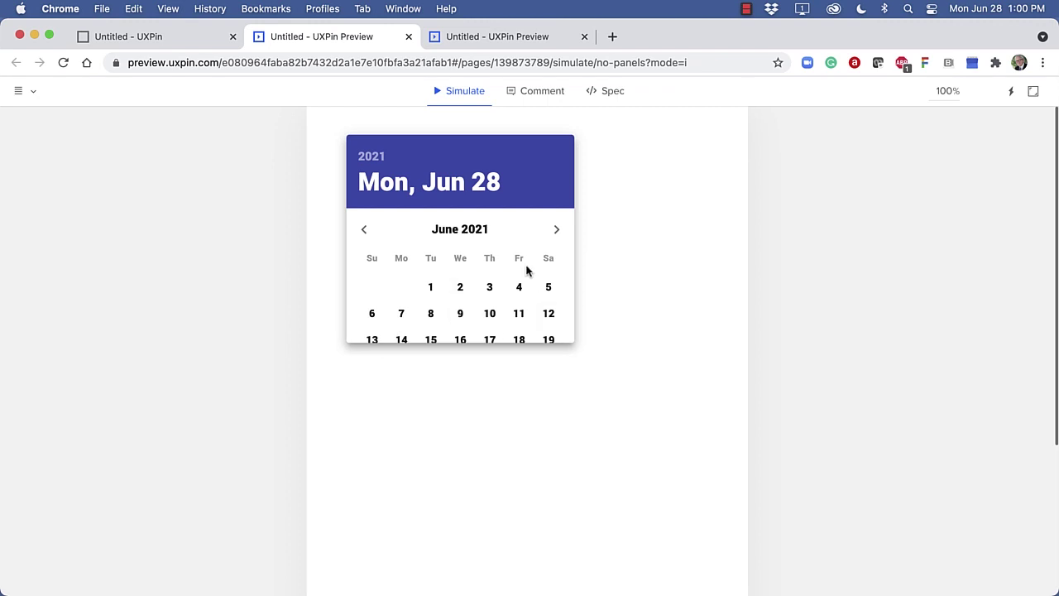
# Step: Back in the editor, stretch the DatePicker frame to 472 × 411
pyautogui.click(166, 41)
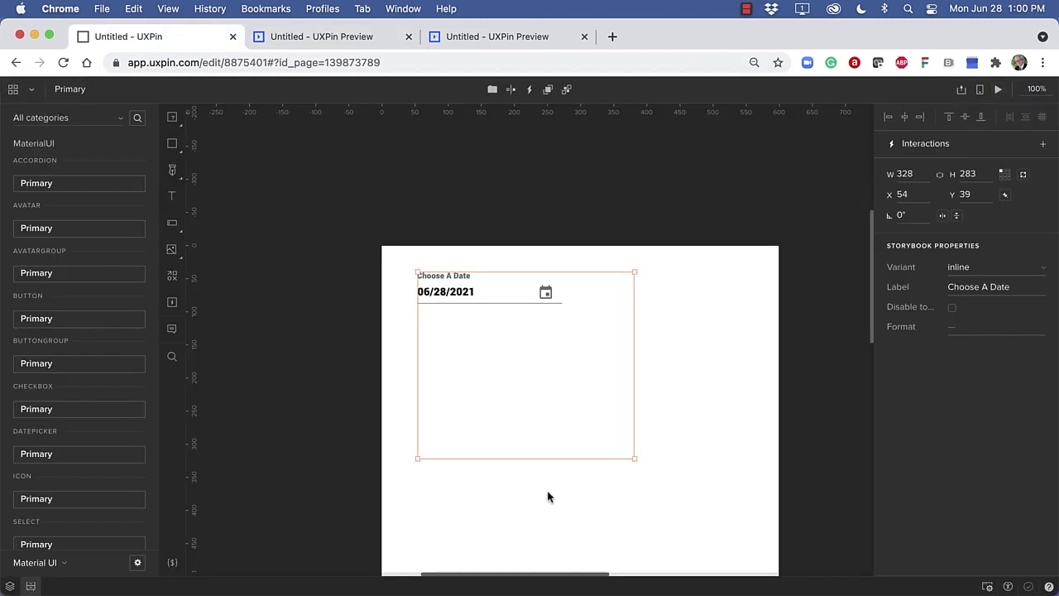
pyautogui.moveTo(539, 459); pyautogui.dragTo(530, 546)
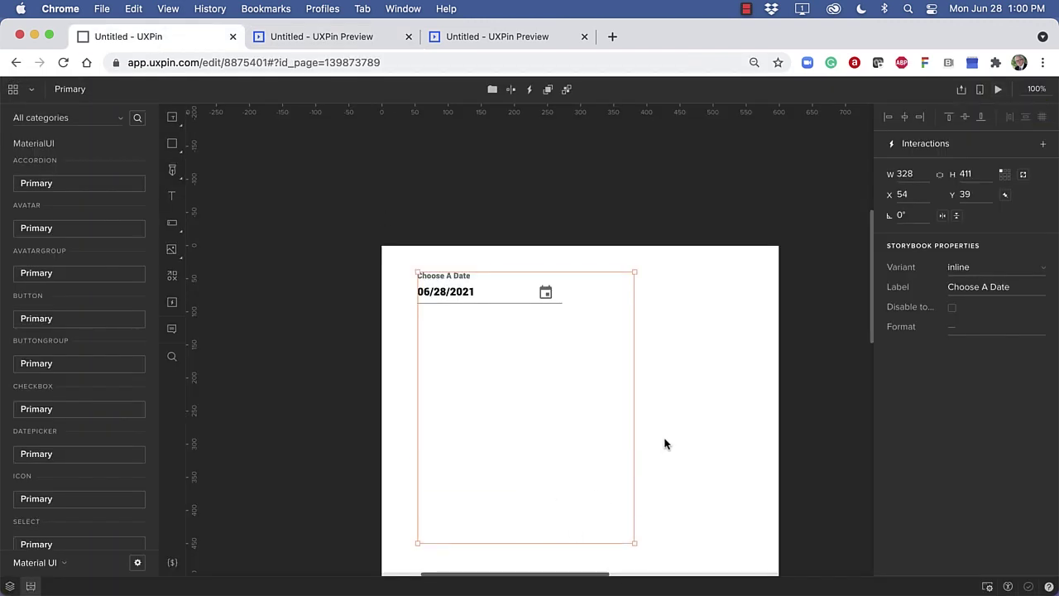
pyautogui.moveTo(634, 441); pyautogui.dragTo(730, 444)
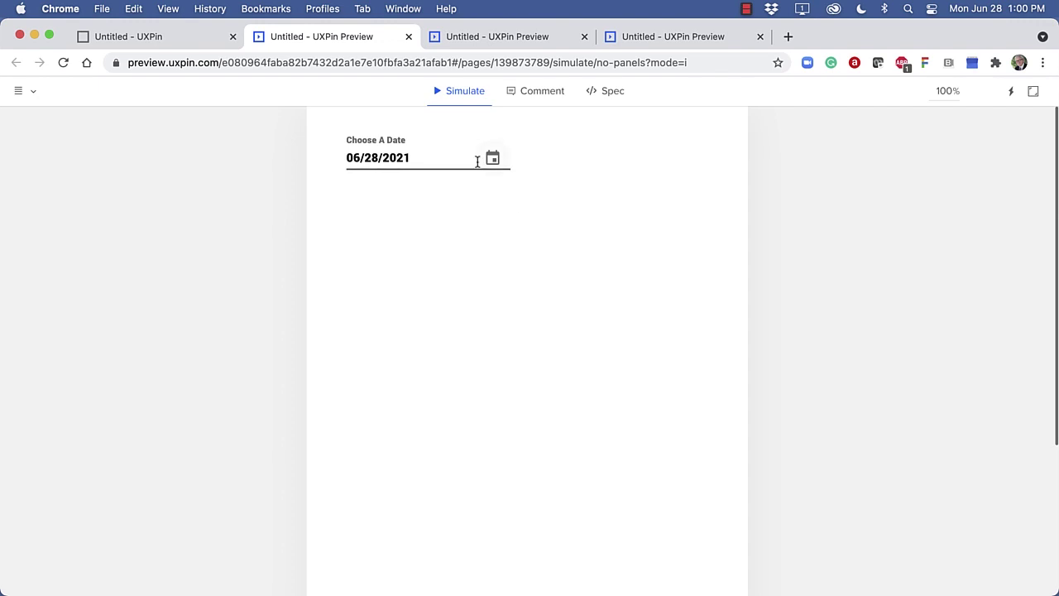
# Step: Preview the calendar, advancing two months, then close the pop-up
pyautogui.click(492, 158)
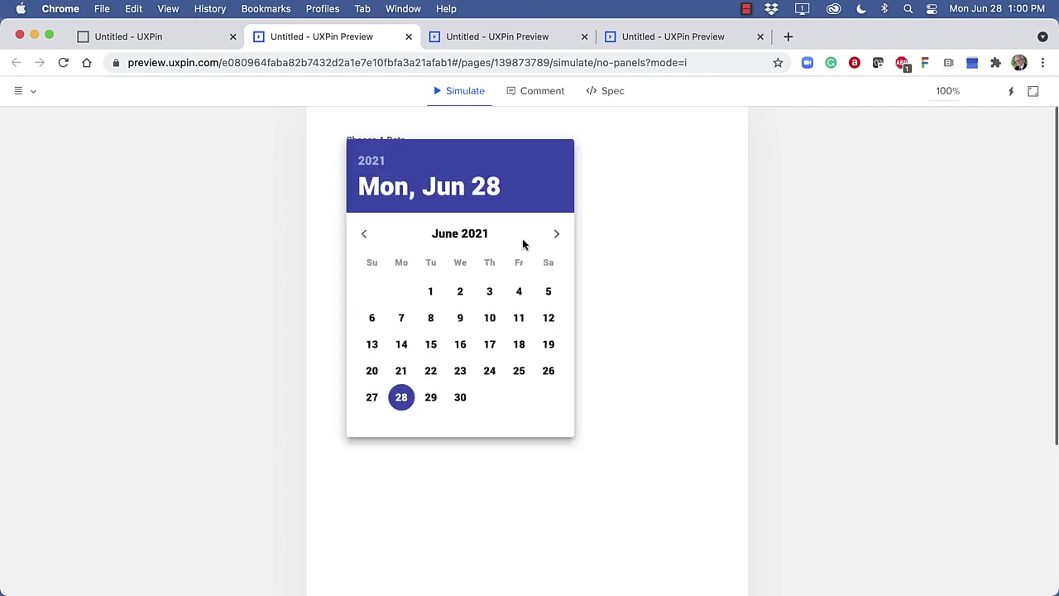
pyautogui.click(558, 236)
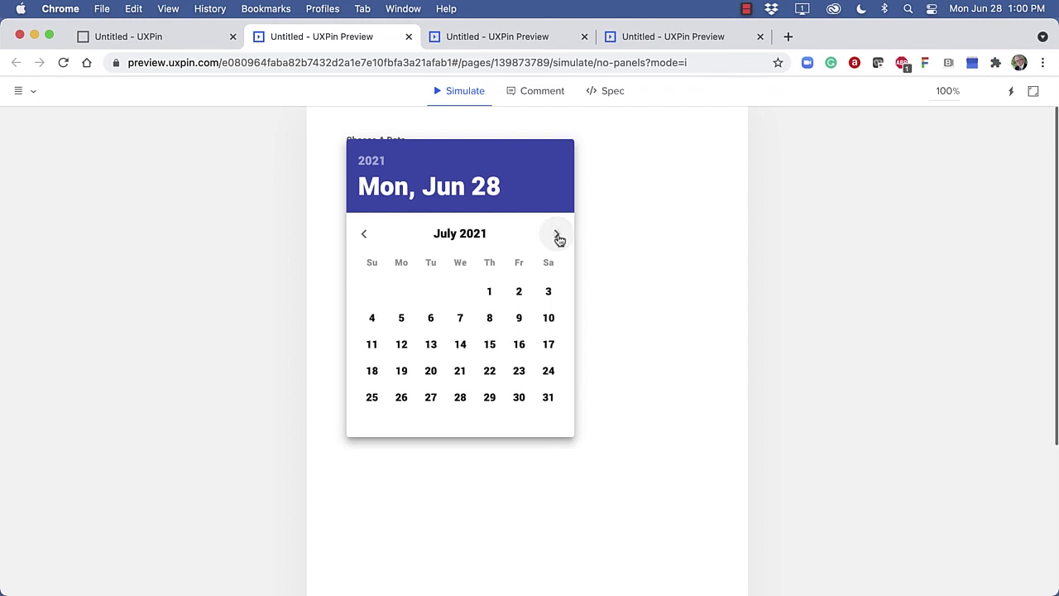
pyautogui.click(559, 237)
pyautogui.click(633, 211)
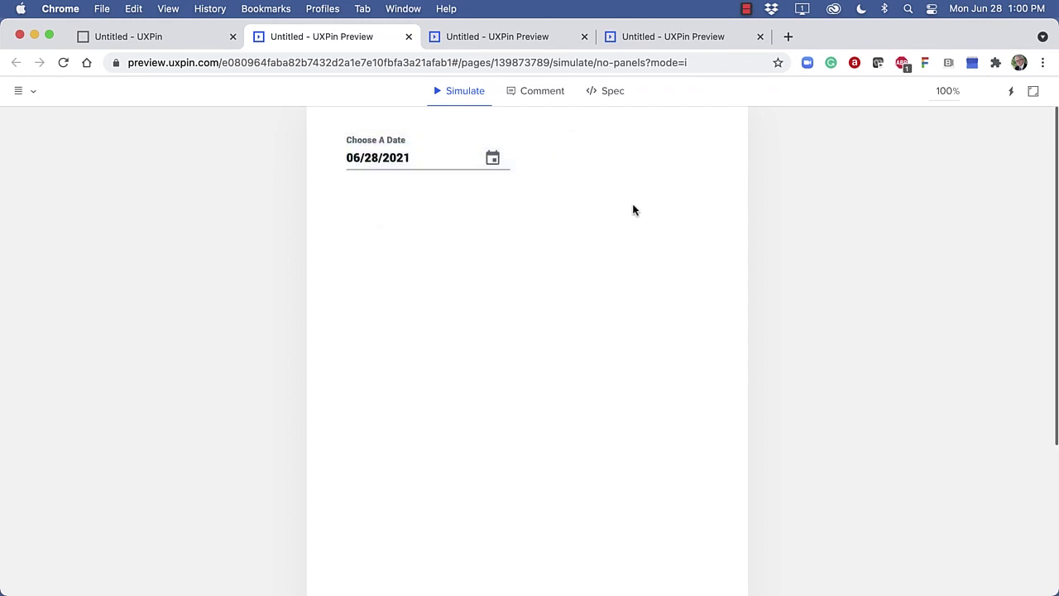
# Step: Close the extra preview tabs and return to the editor
pyautogui.click(584, 36)
pyautogui.click(584, 37)
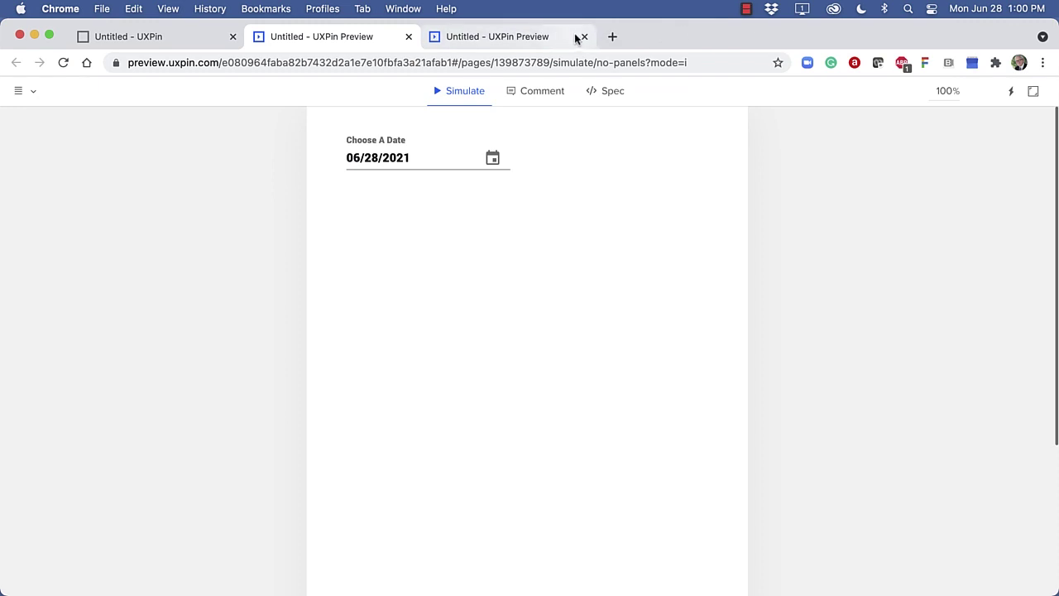
pyautogui.click(408, 37)
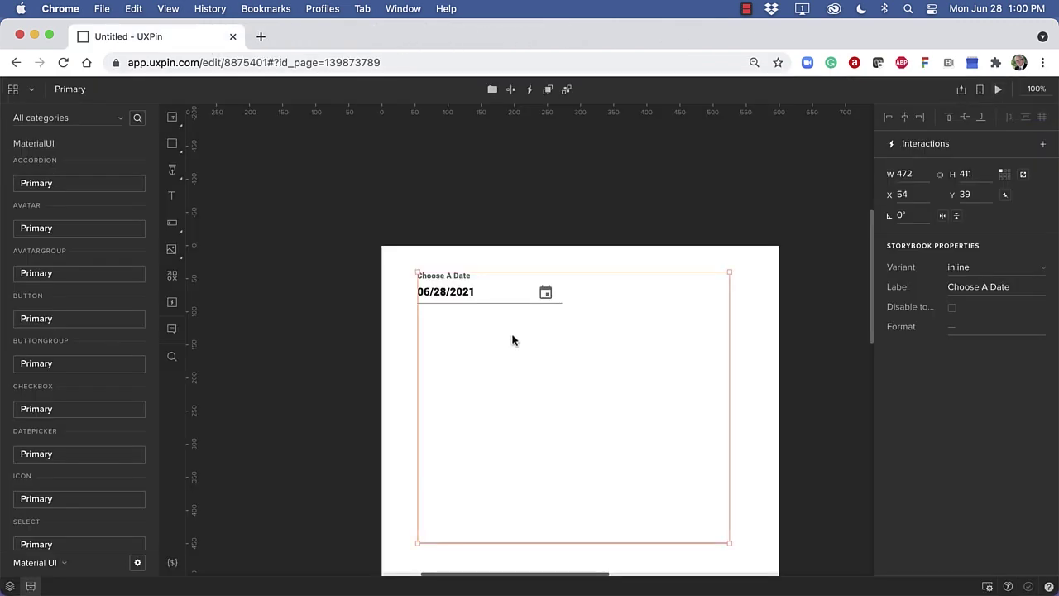
# Step: Clear the selection and insert the Material UI ButtonGroup Primary with ONE, TWO, THREE
pyautogui.scroll(-5, 567, 374)
pyautogui.click(548, 374)
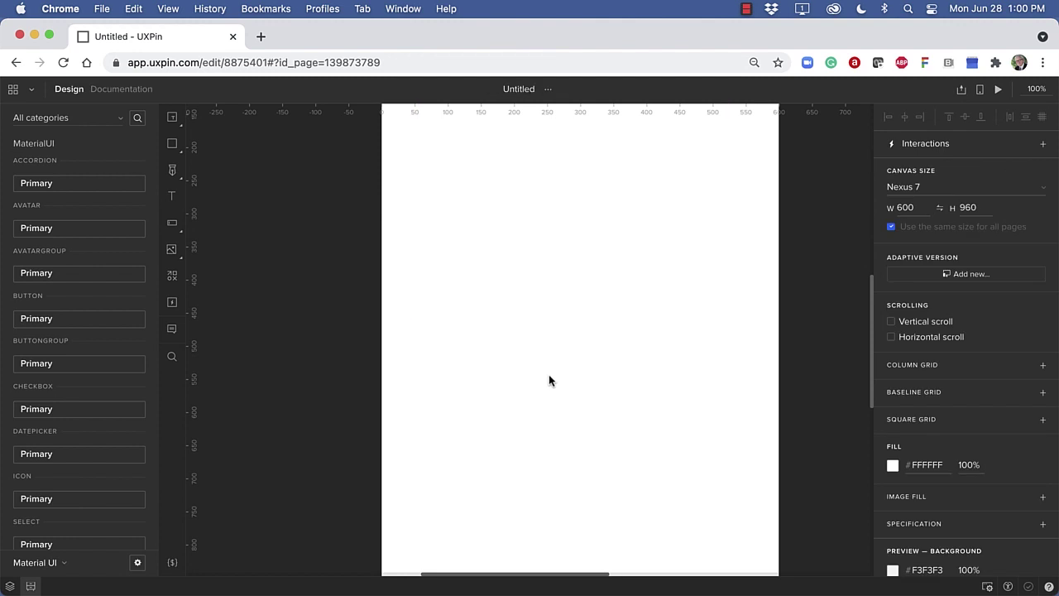
pyautogui.click(36, 365)
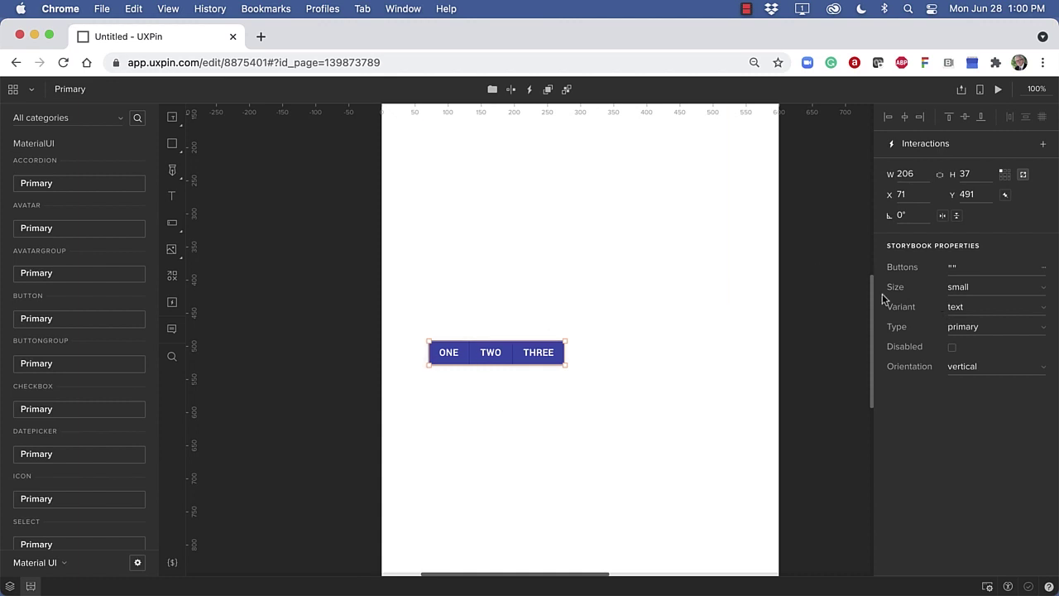
# Step: Check the Buttons property editor, then try large size and return to medium
pyautogui.click(957, 273)
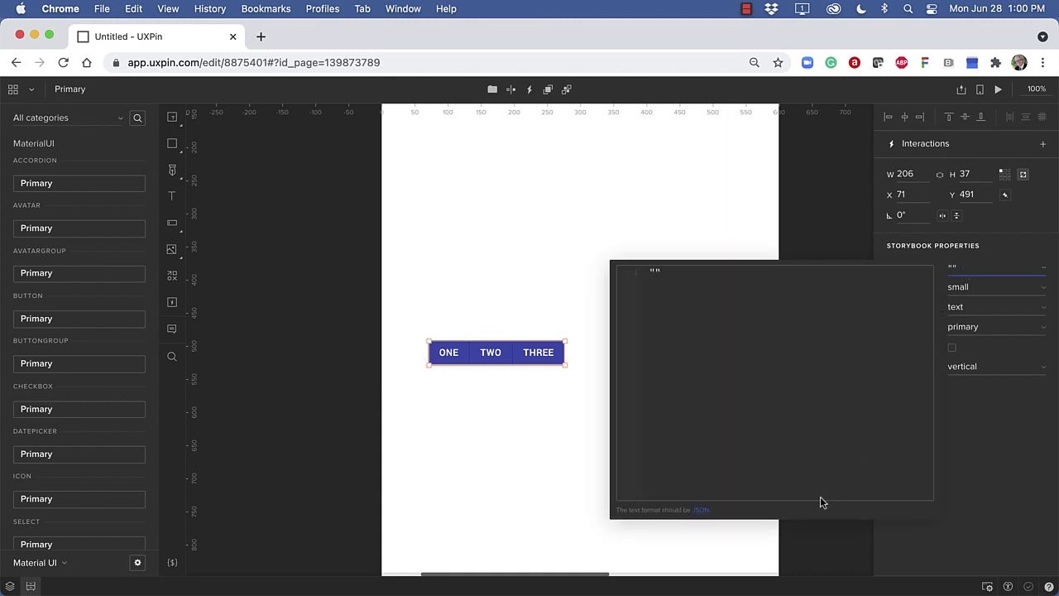
pyautogui.click(1005, 442)
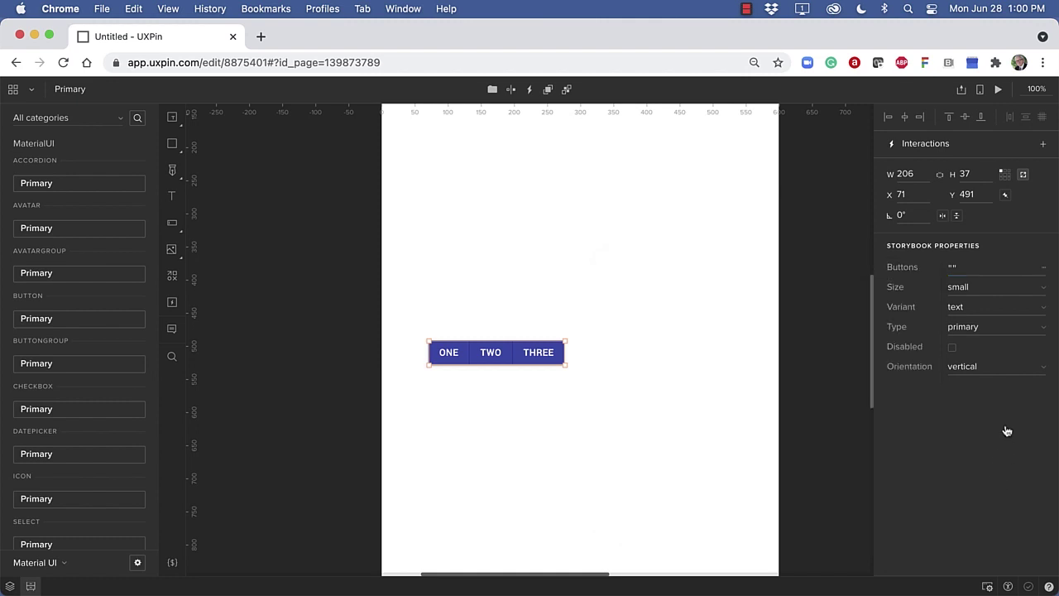
pyautogui.click(965, 291)
pyautogui.click(961, 328)
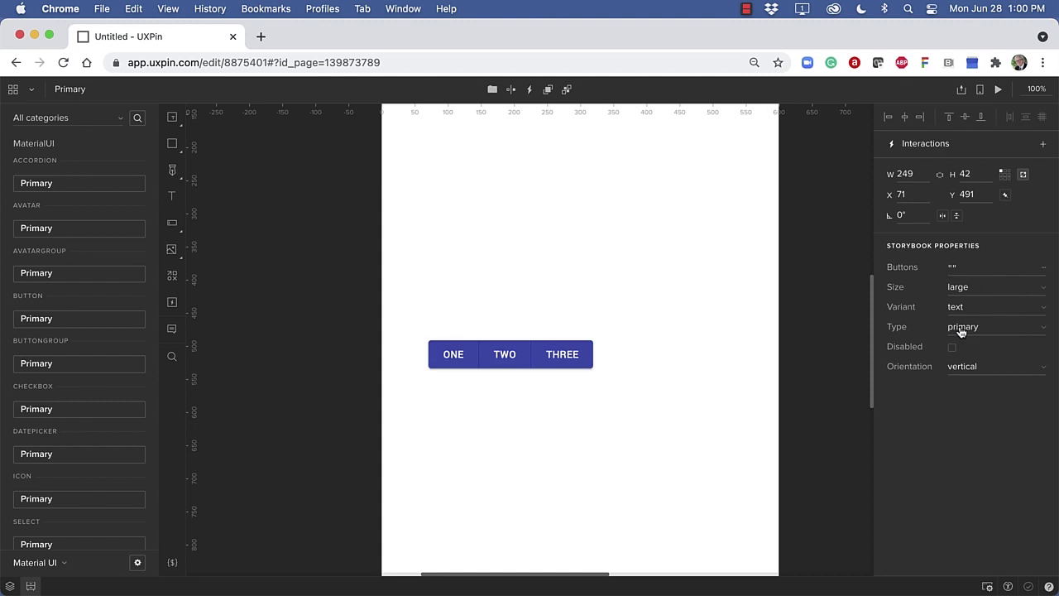
pyautogui.click(961, 290)
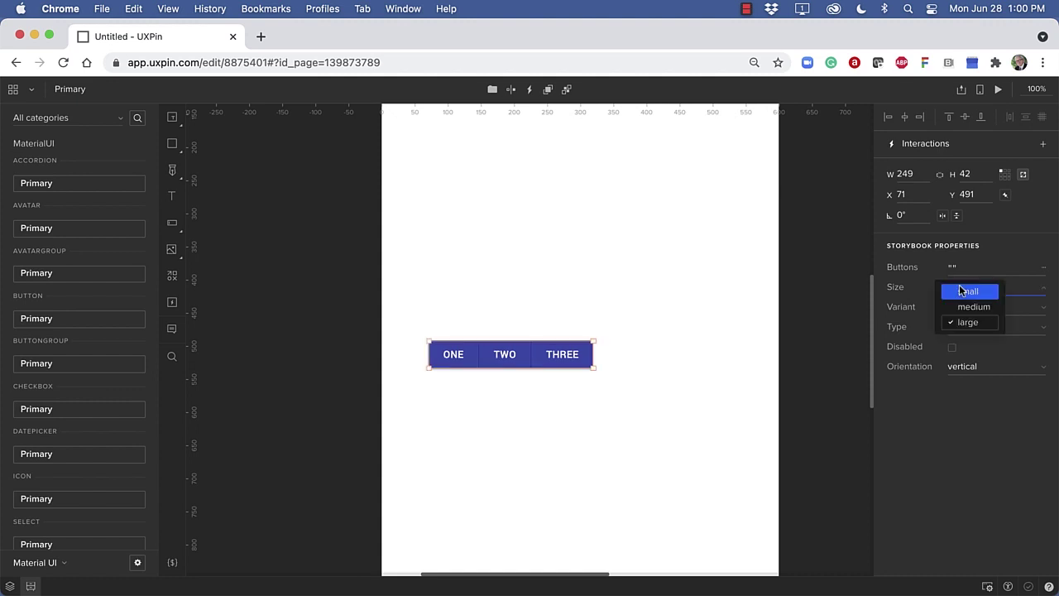
pyautogui.click(962, 310)
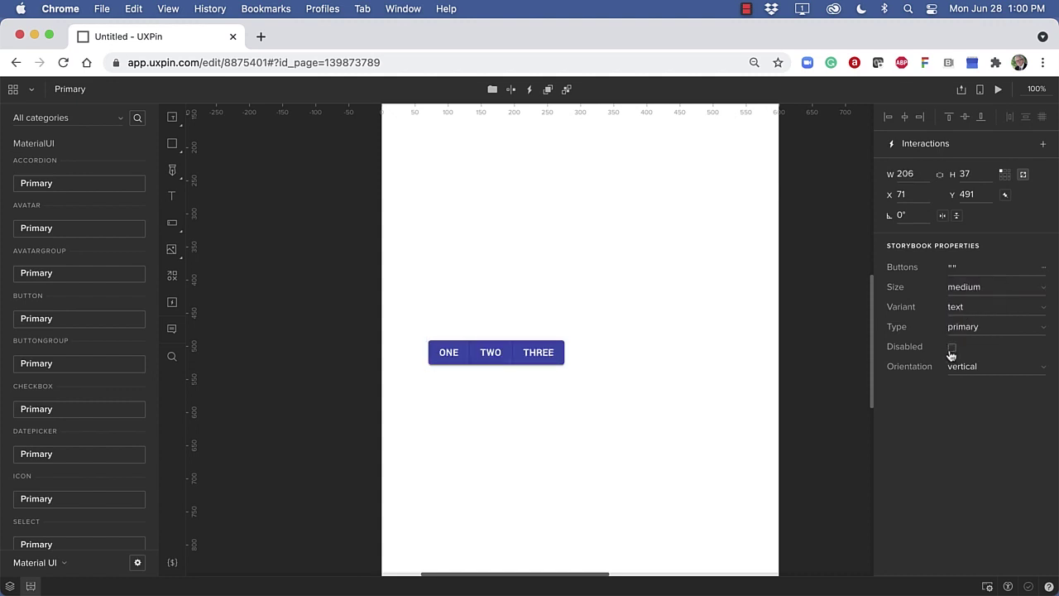
# Step: Try the secondary red and default grey types, then return to primary blue
pyautogui.click(968, 328)
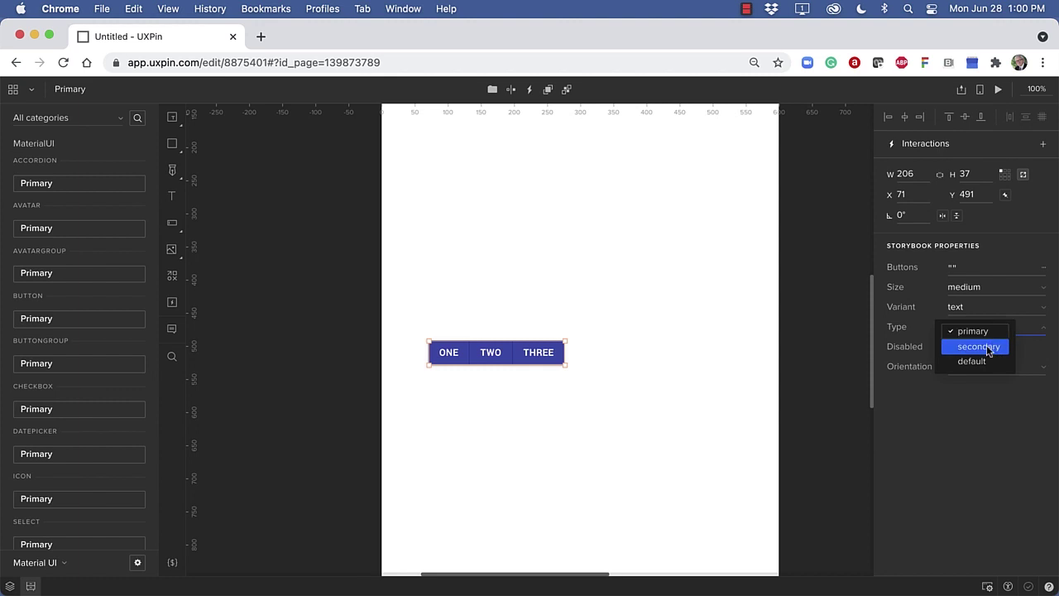
pyautogui.click(988, 348)
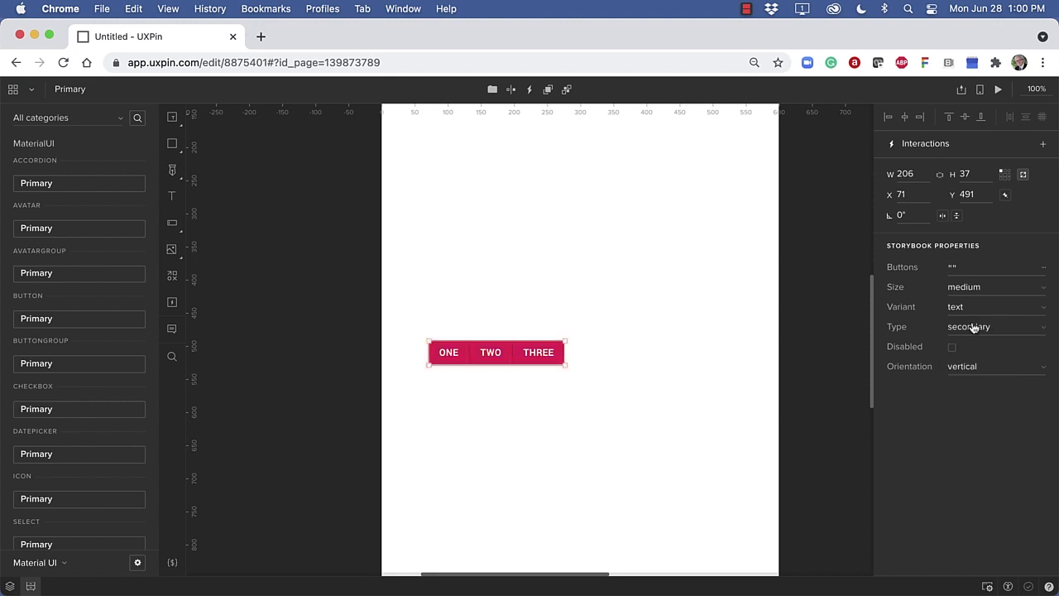
pyautogui.click(970, 325)
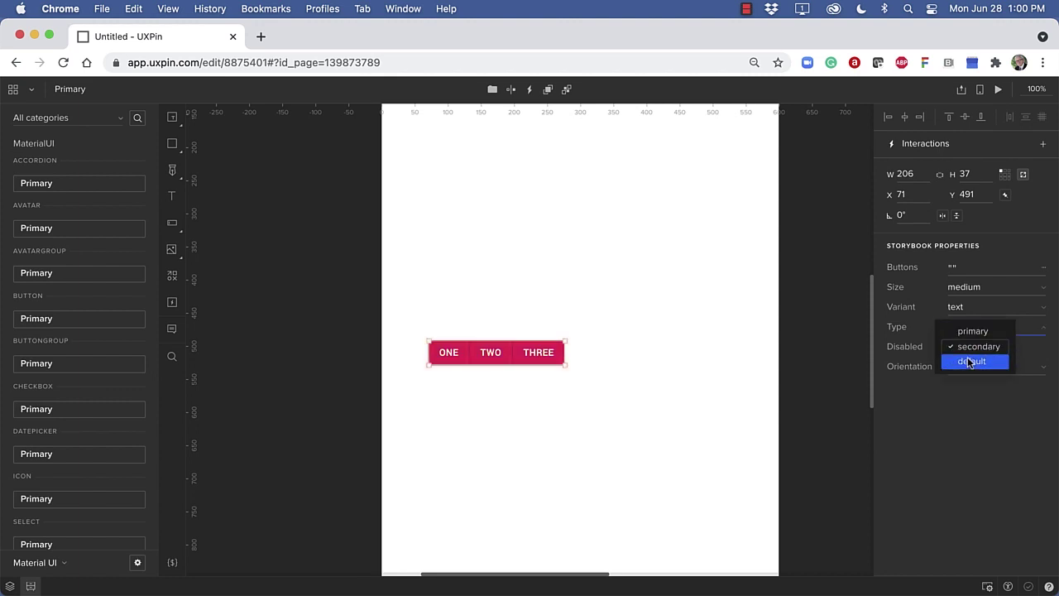
pyautogui.click(970, 359)
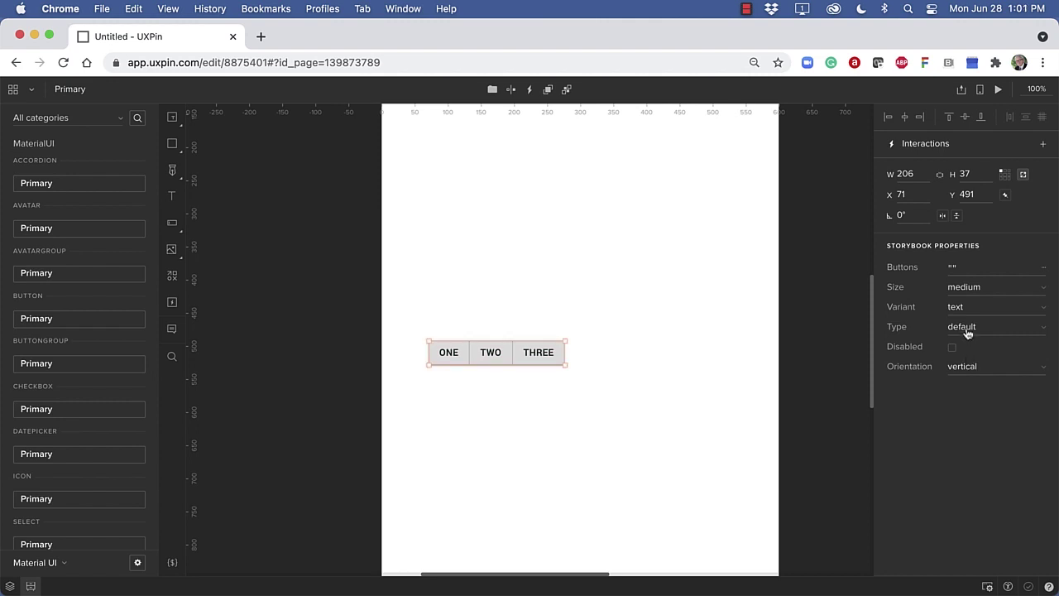
pyautogui.click(966, 327)
pyautogui.click(967, 333)
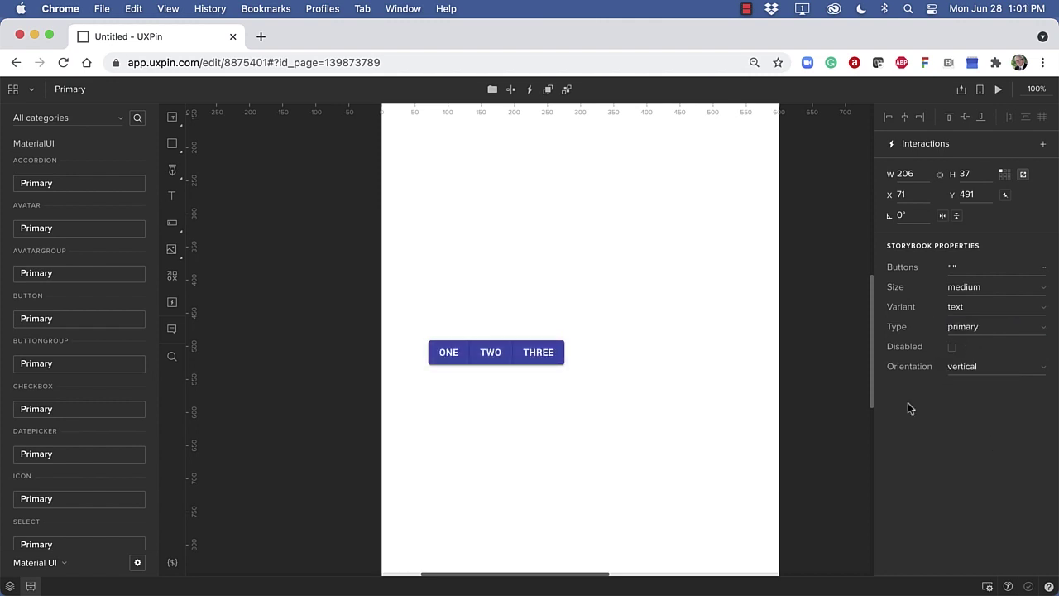
# Step: Toggle the button group's orientation, leaving ONE, TWO, THREE stacked vertically
pyautogui.click(975, 373)
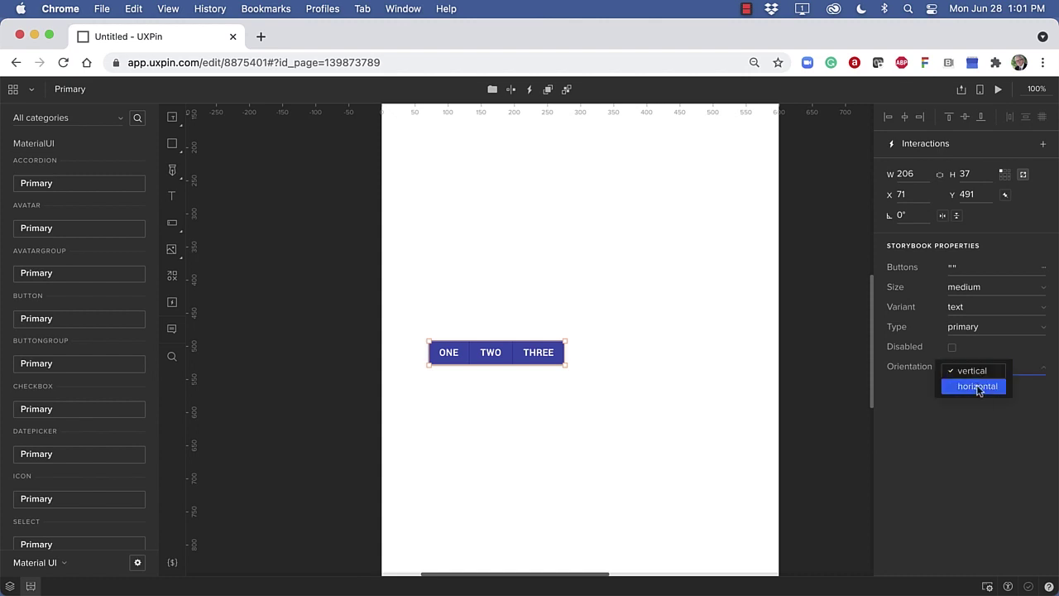
pyautogui.click(978, 386)
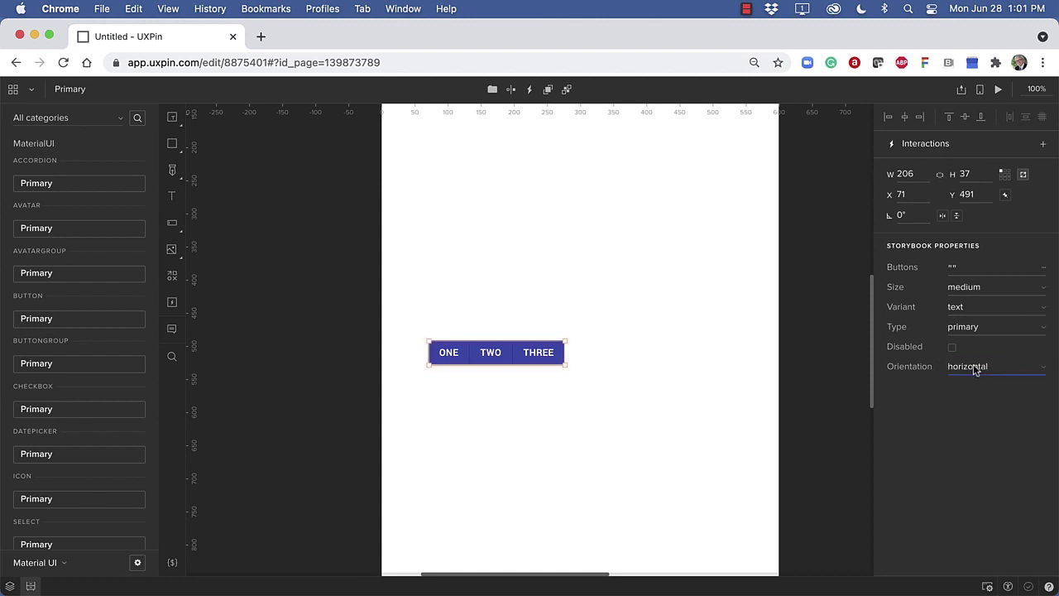
pyautogui.click(972, 367)
pyautogui.click(966, 374)
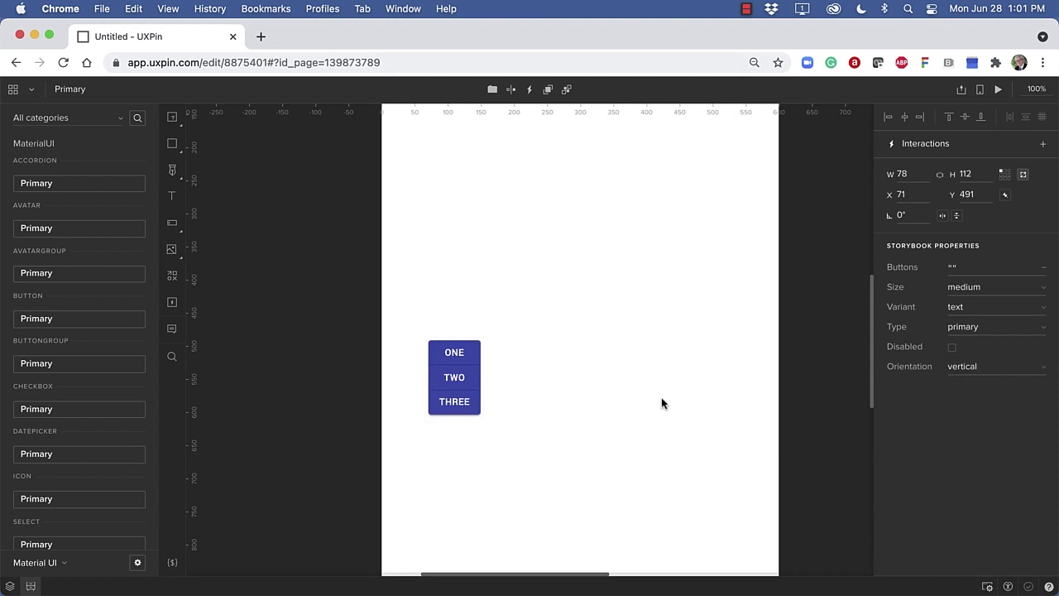